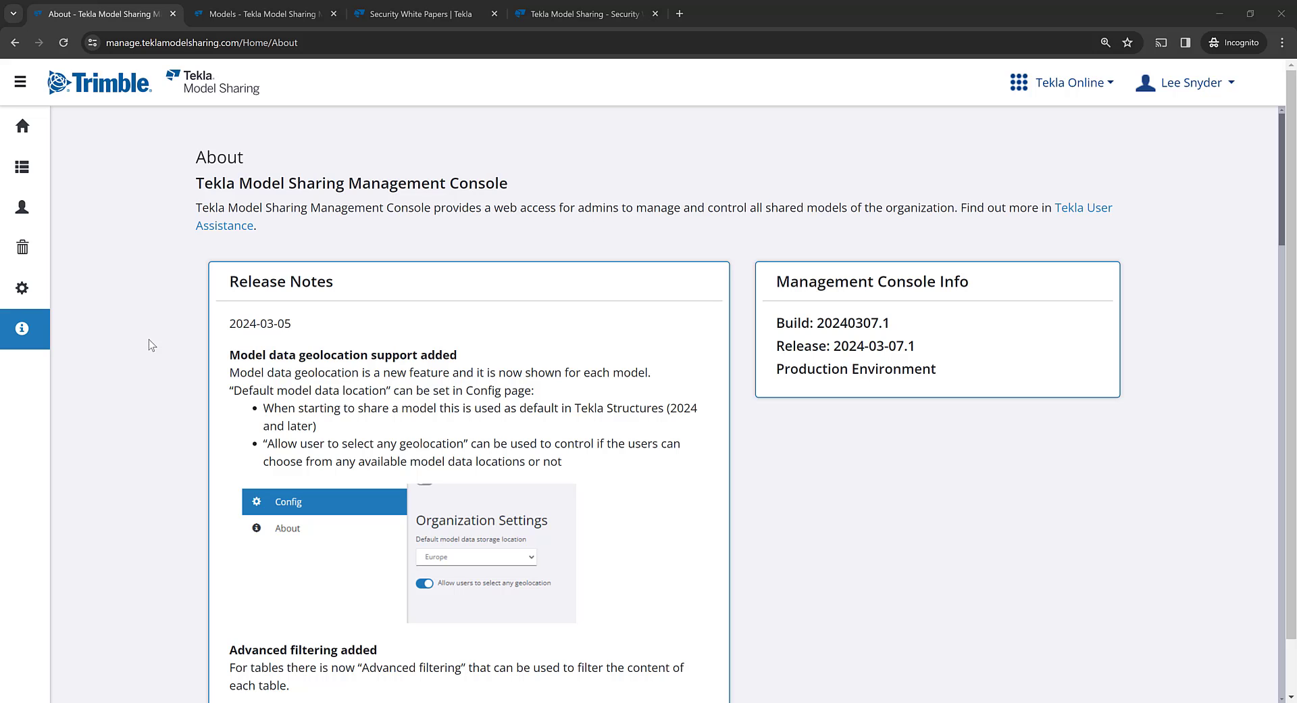
- Scroll the About page's 2024 release notes through Advanced filtering, Set user/role and Download progress
{"action": "scroll", "coordinate": [148, 340], "scroll_direction": "down", "scroll_amount": 6}
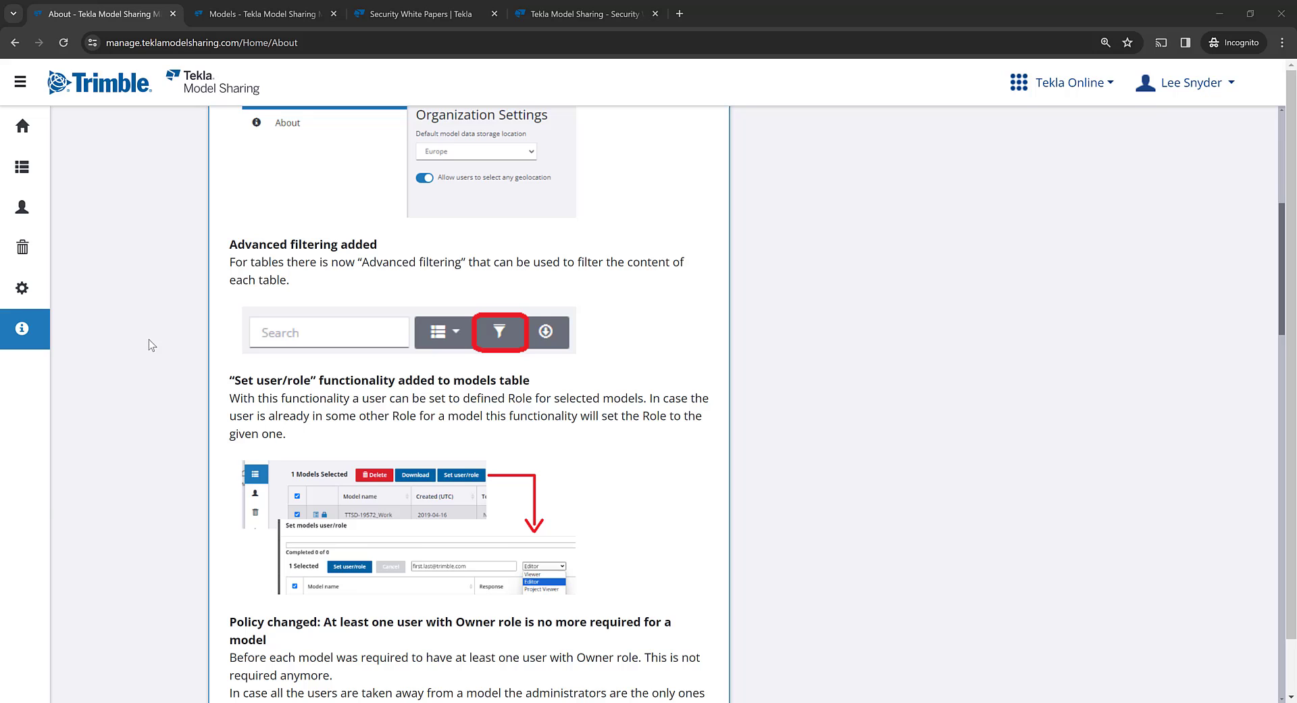
{"action": "scroll", "coordinate": [150, 341], "scroll_direction": "down", "scroll_amount": 5}
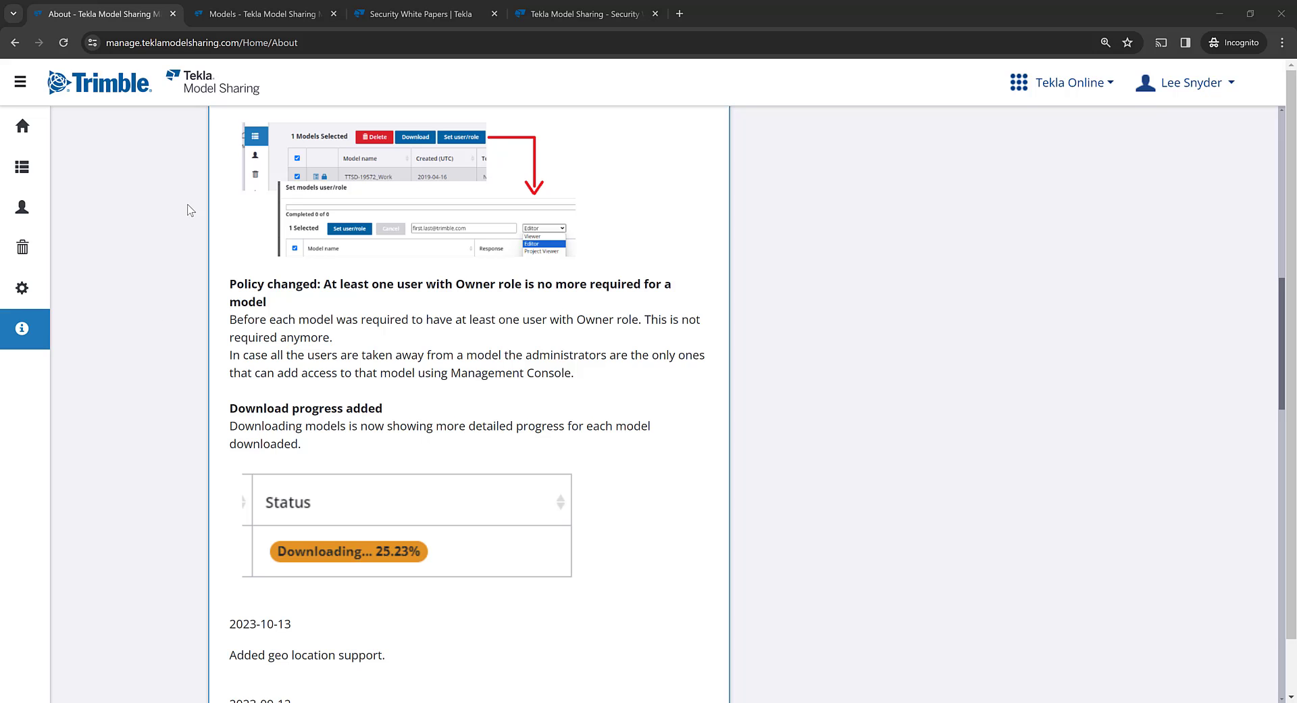
- From the Models tab, open the console configuration and leave the default storage location on Europe
{"action": "left_click", "coordinate": [255, 14]}
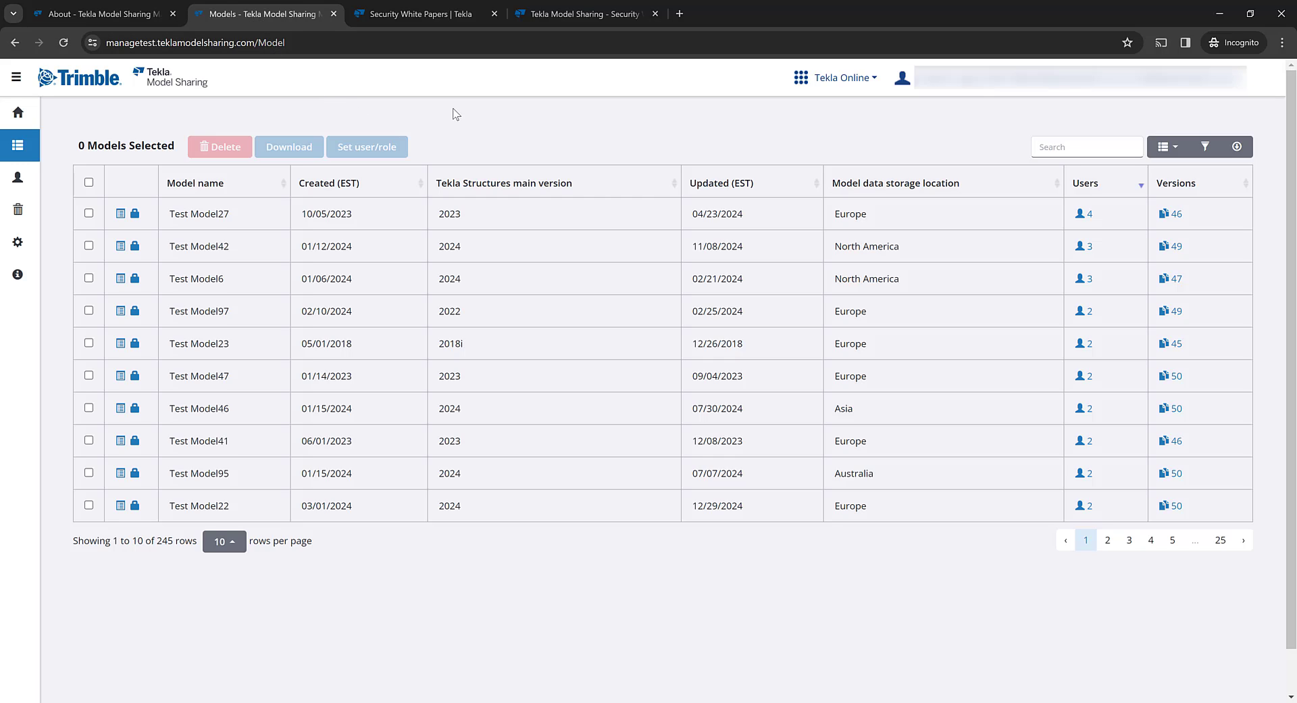
{"action": "left_click", "coordinate": [18, 246]}
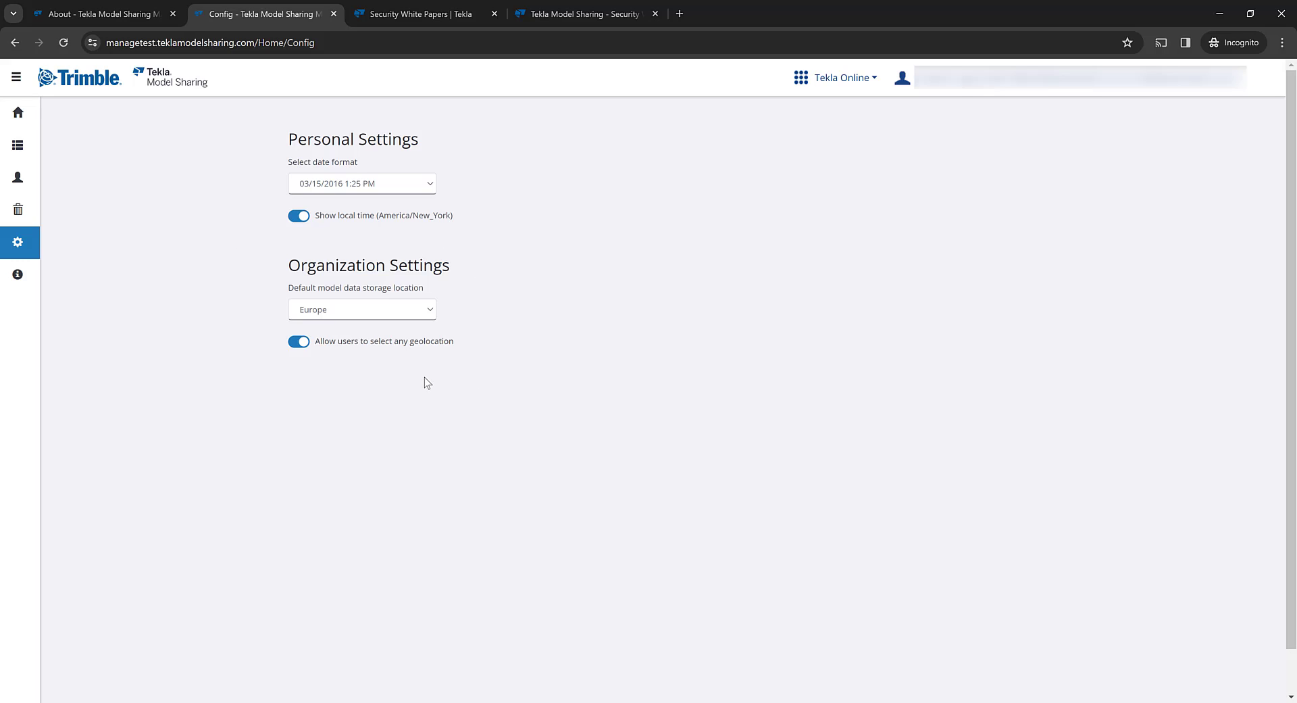
{"action": "left_click", "coordinate": [418, 309]}
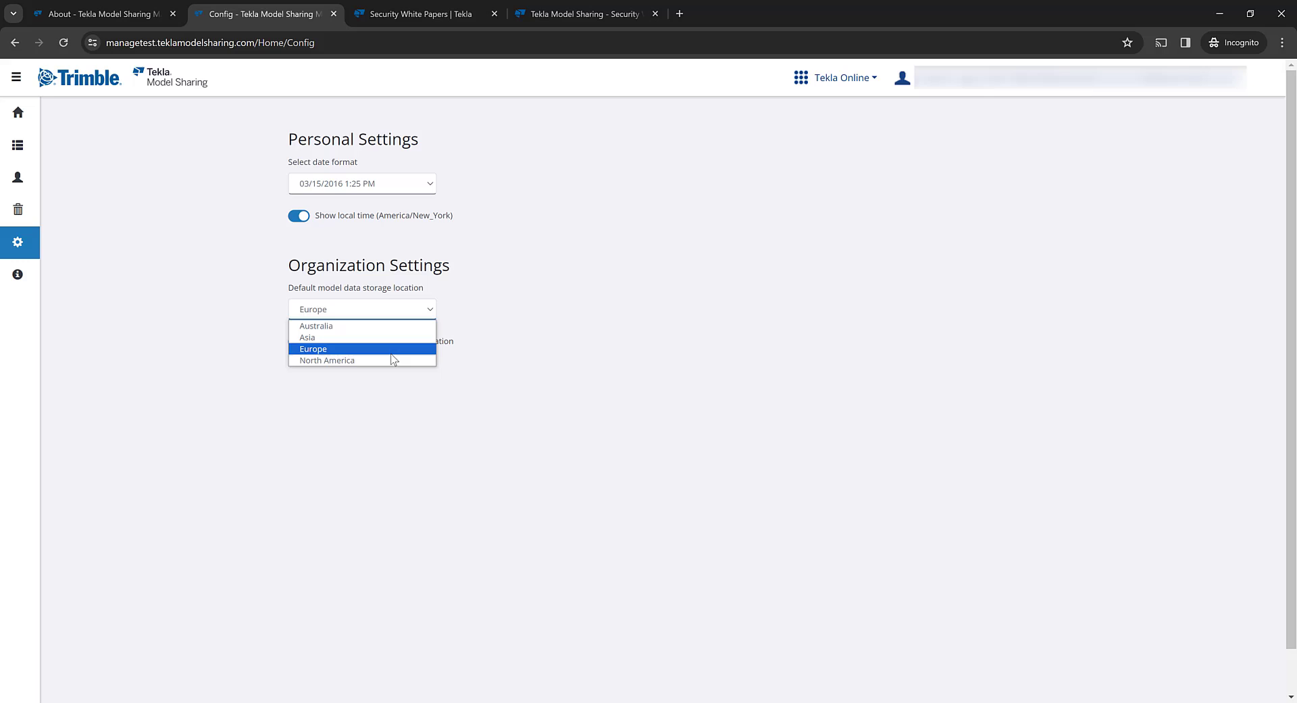
{"action": "left_click", "coordinate": [430, 309]}
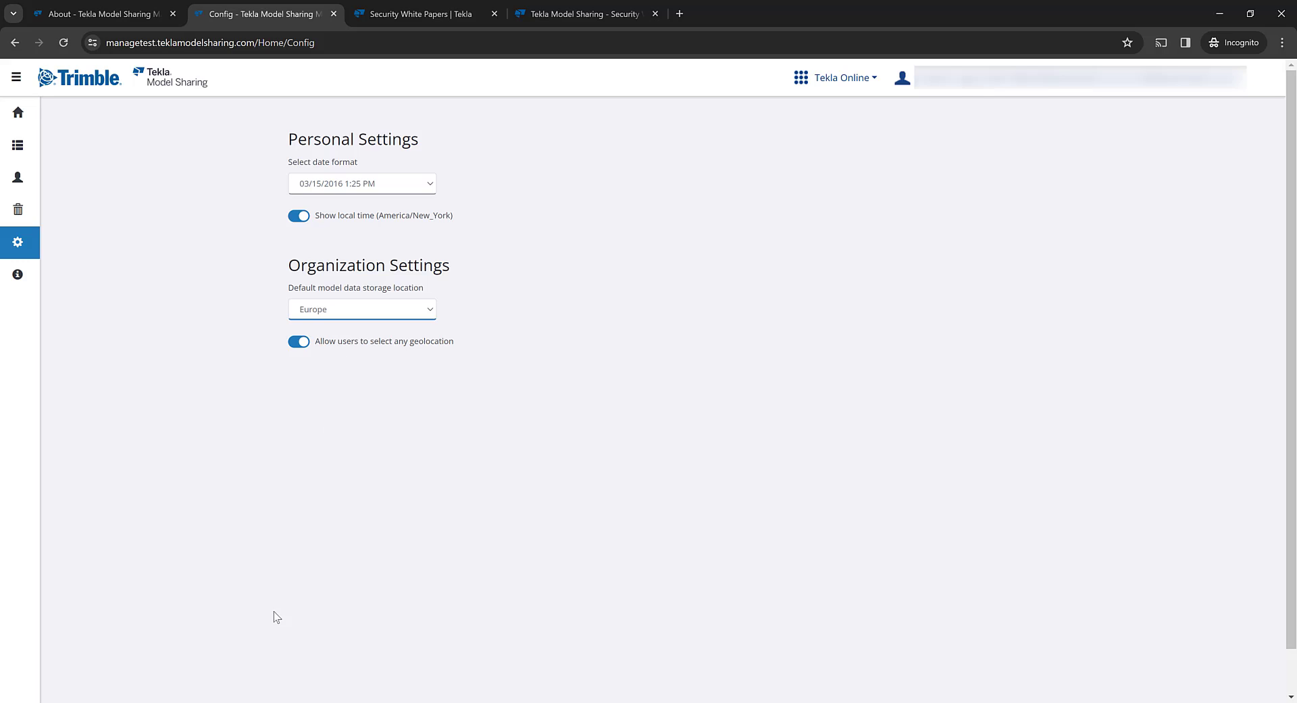
{"action": "left_click", "coordinate": [247, 700]}
- Open Start sharing for New model 5, keeping North America as the model data storage location
{"action": "left_click", "coordinate": [228, 650]}
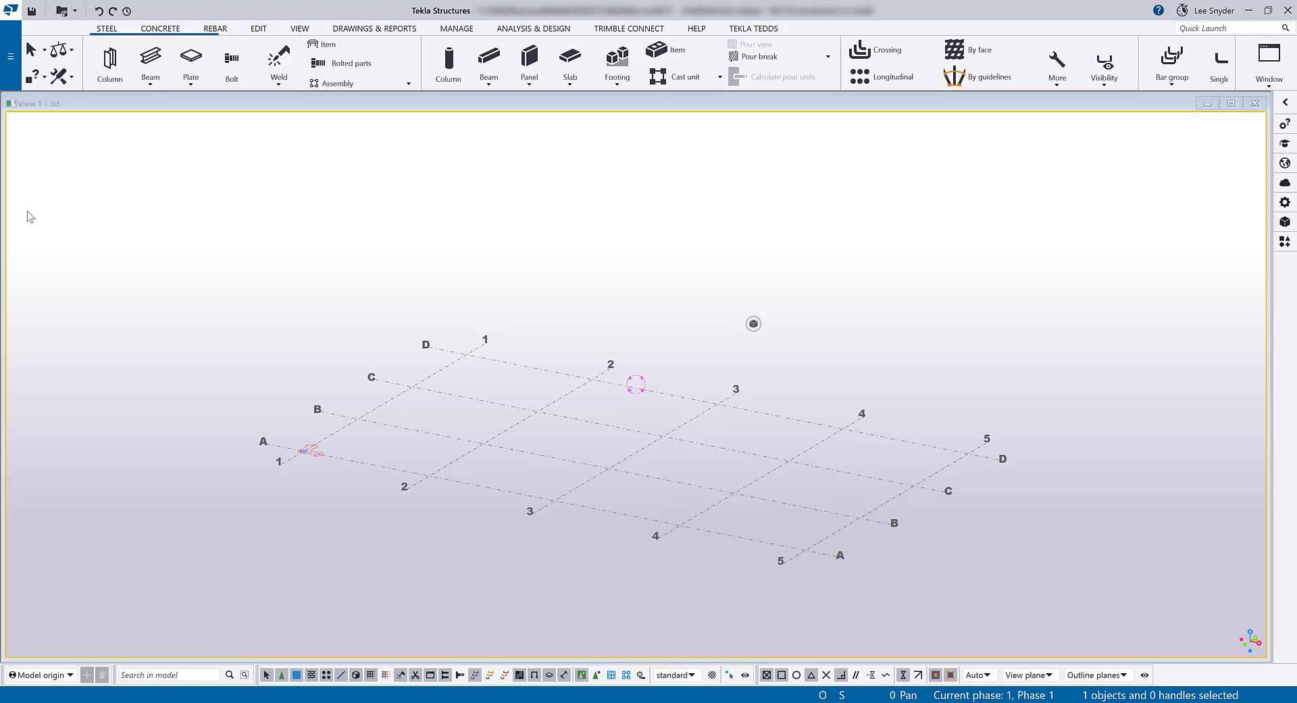
{"action": "left_click", "coordinate": [10, 56]}
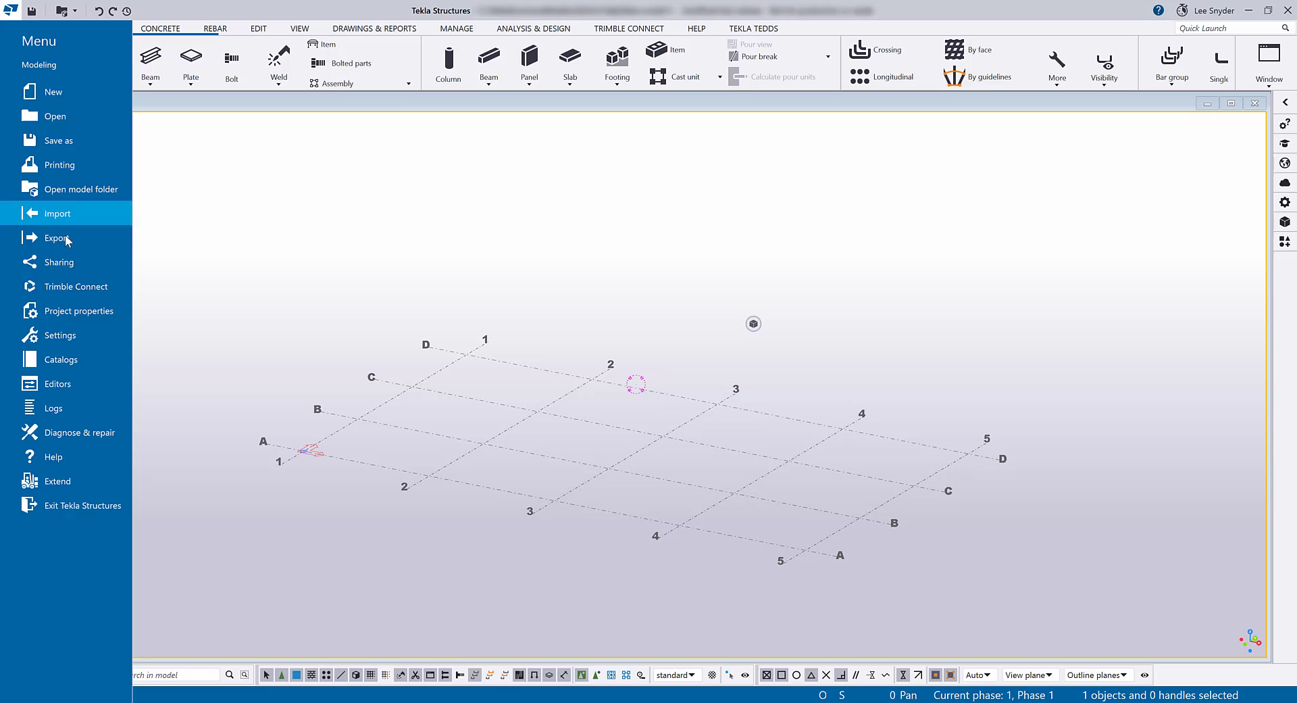
{"action": "left_click", "coordinate": [81, 266]}
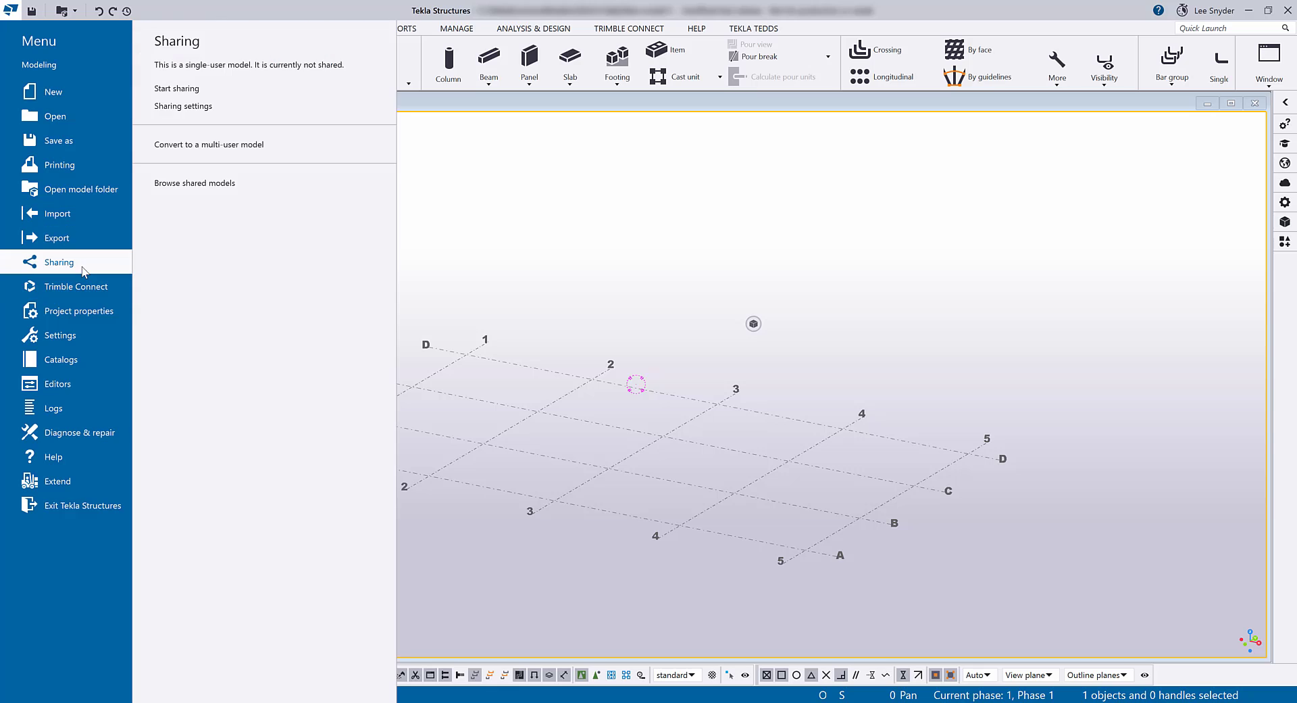
{"action": "left_click", "coordinate": [217, 89]}
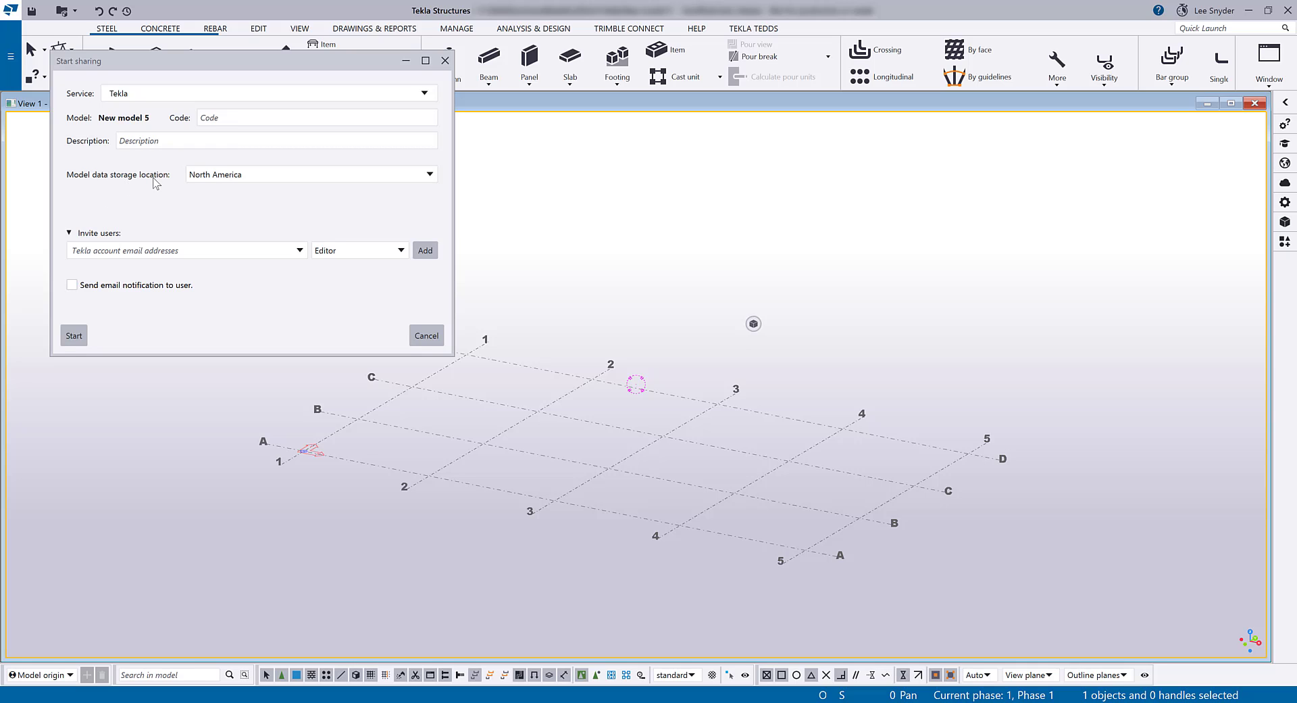
{"action": "left_click", "coordinate": [428, 176]}
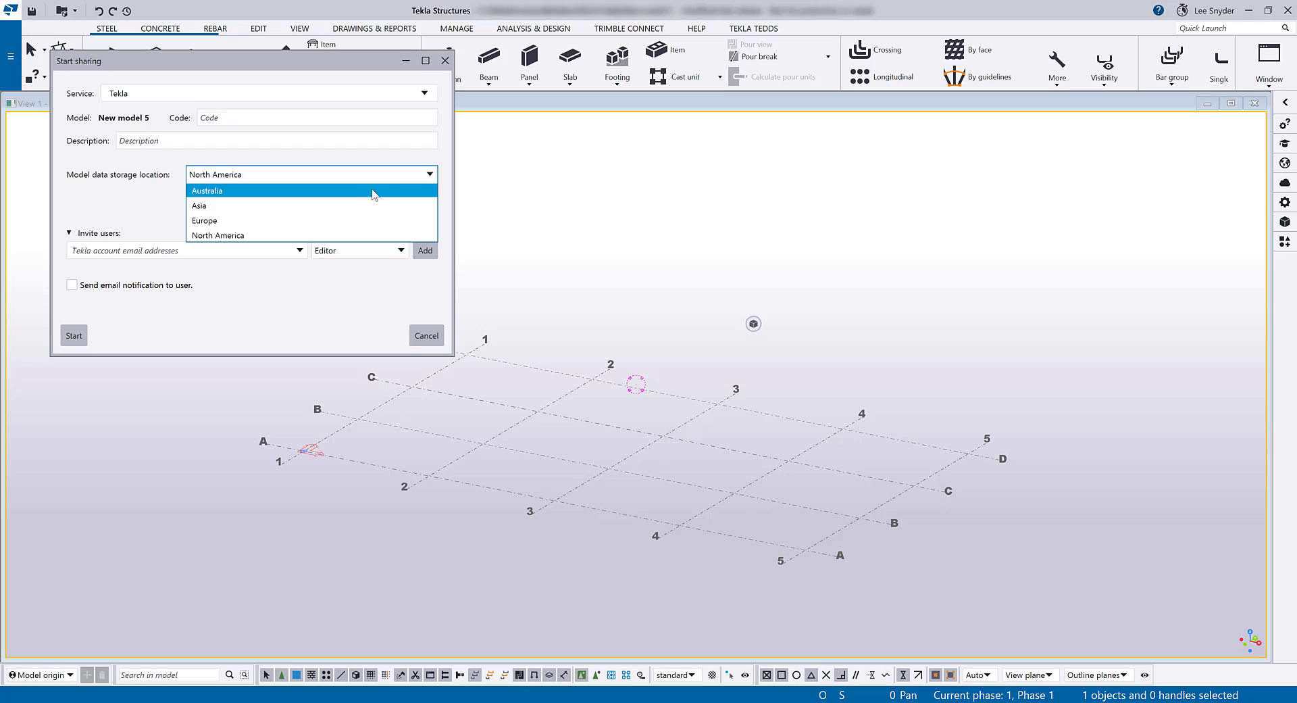
{"action": "left_click", "coordinate": [430, 175]}
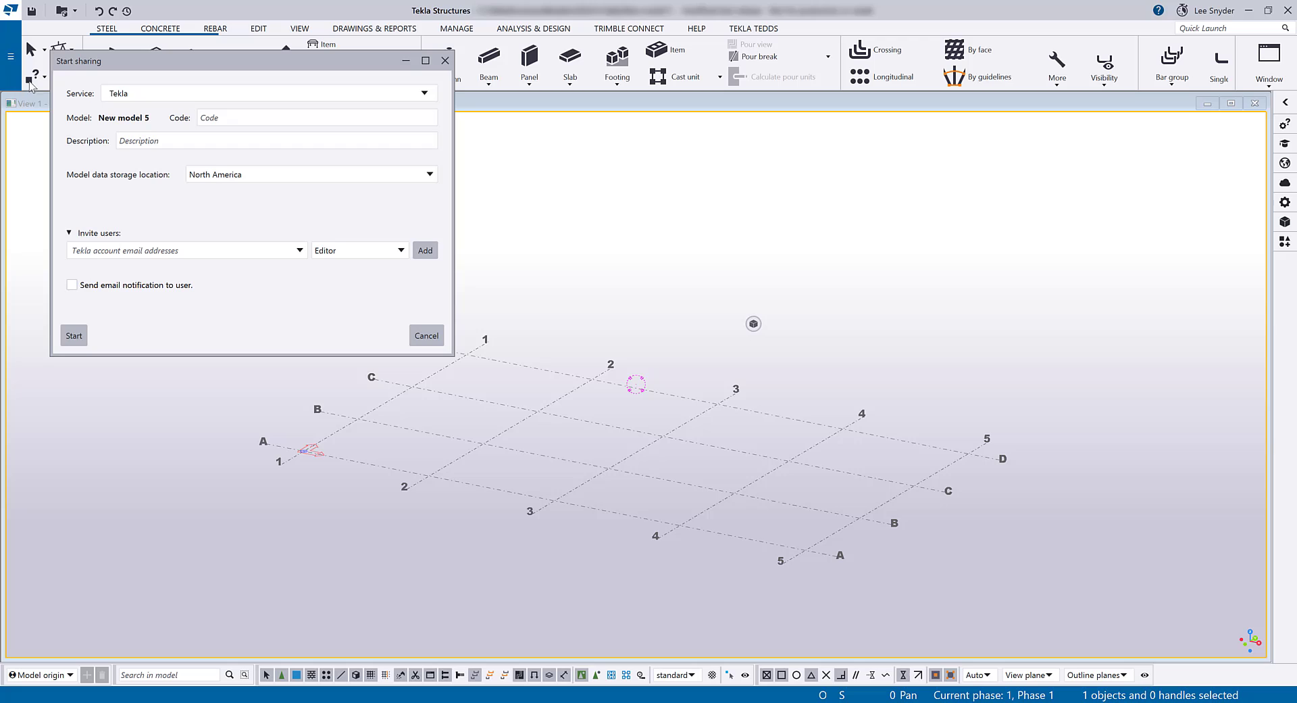
{"action": "left_click", "coordinate": [11, 55]}
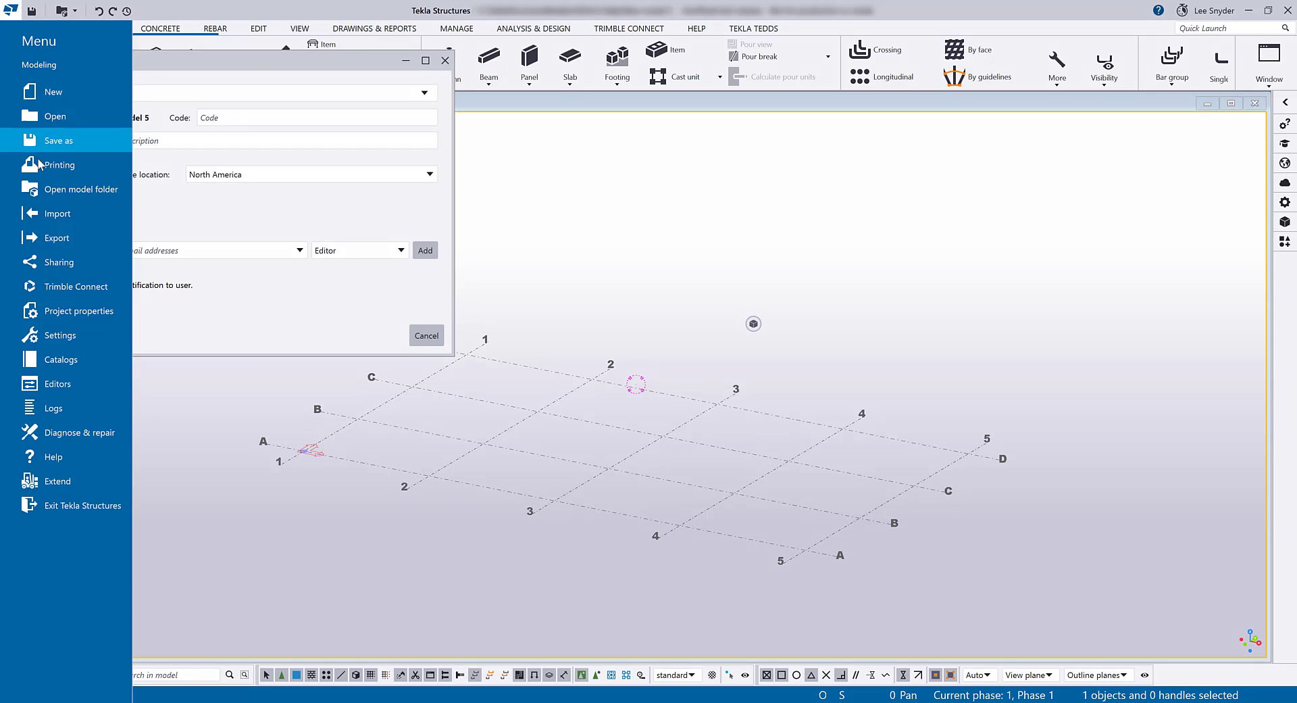
- Start Trimble Connect collaboration for New model 5 with the northAmerica project server location
{"action": "left_click", "coordinate": [92, 284]}
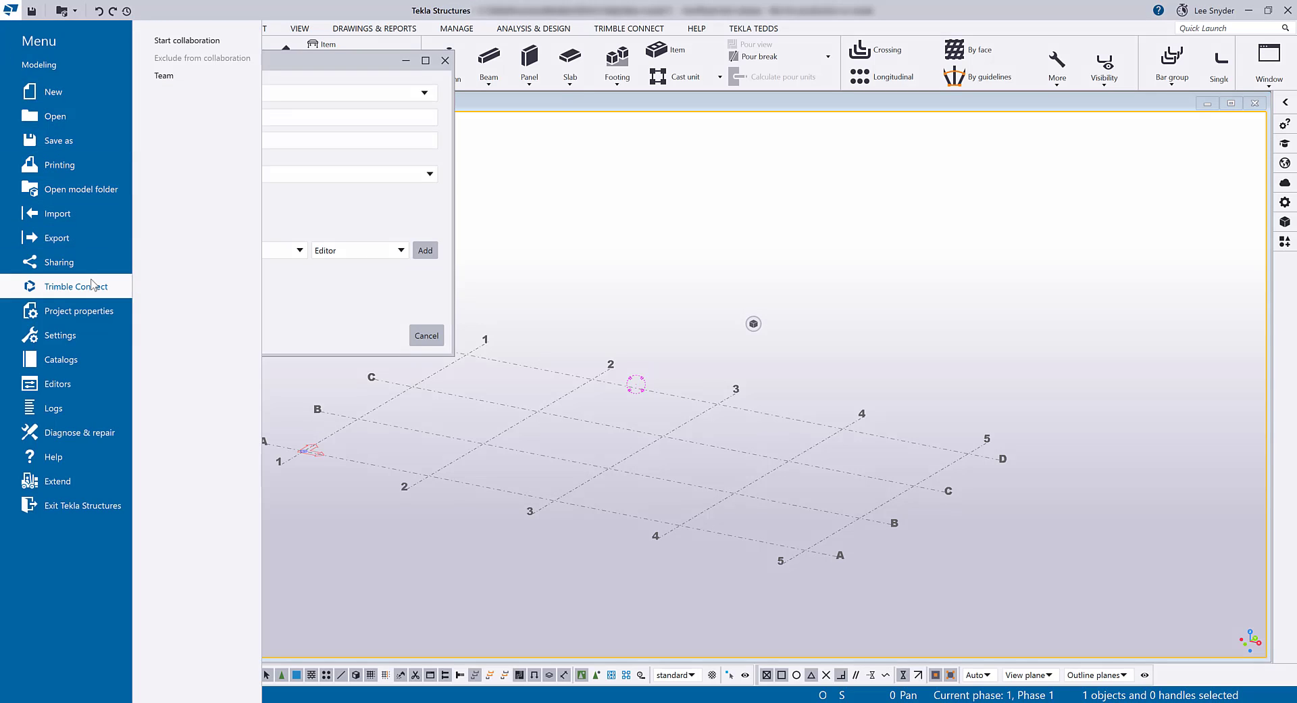
{"action": "left_click", "coordinate": [206, 41]}
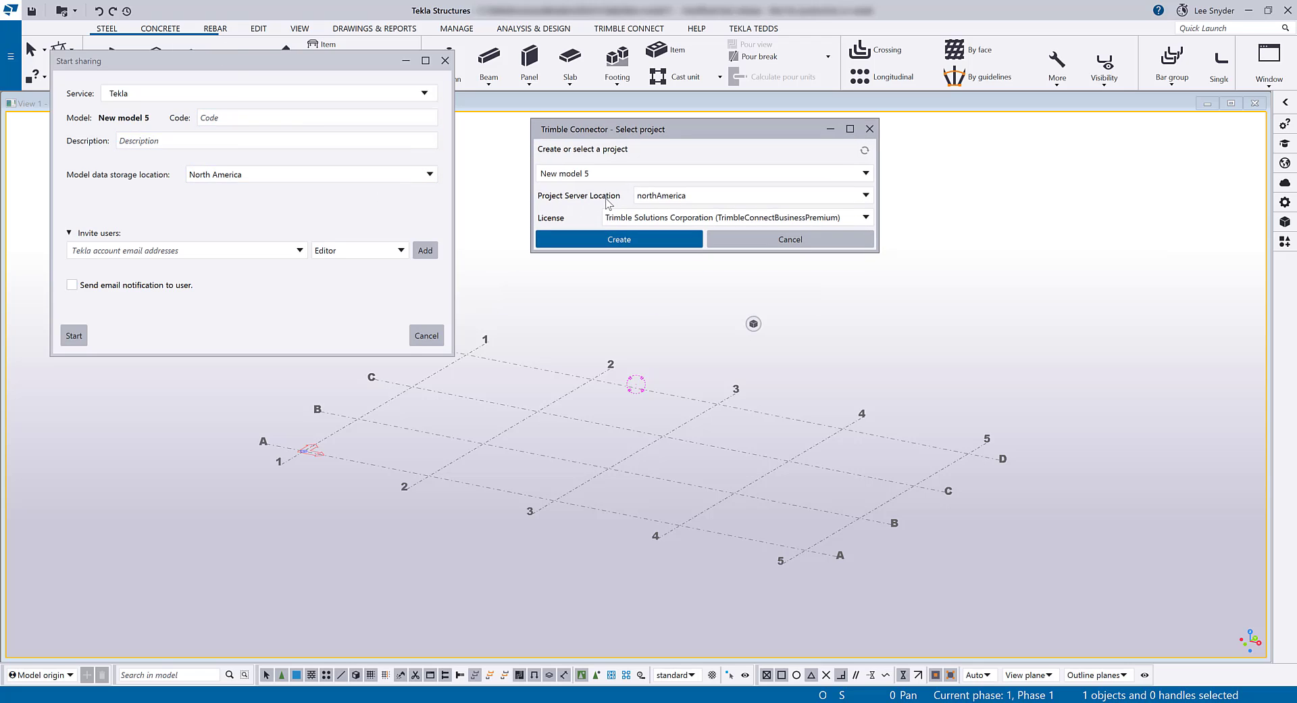
{"action": "left_click", "coordinate": [866, 197]}
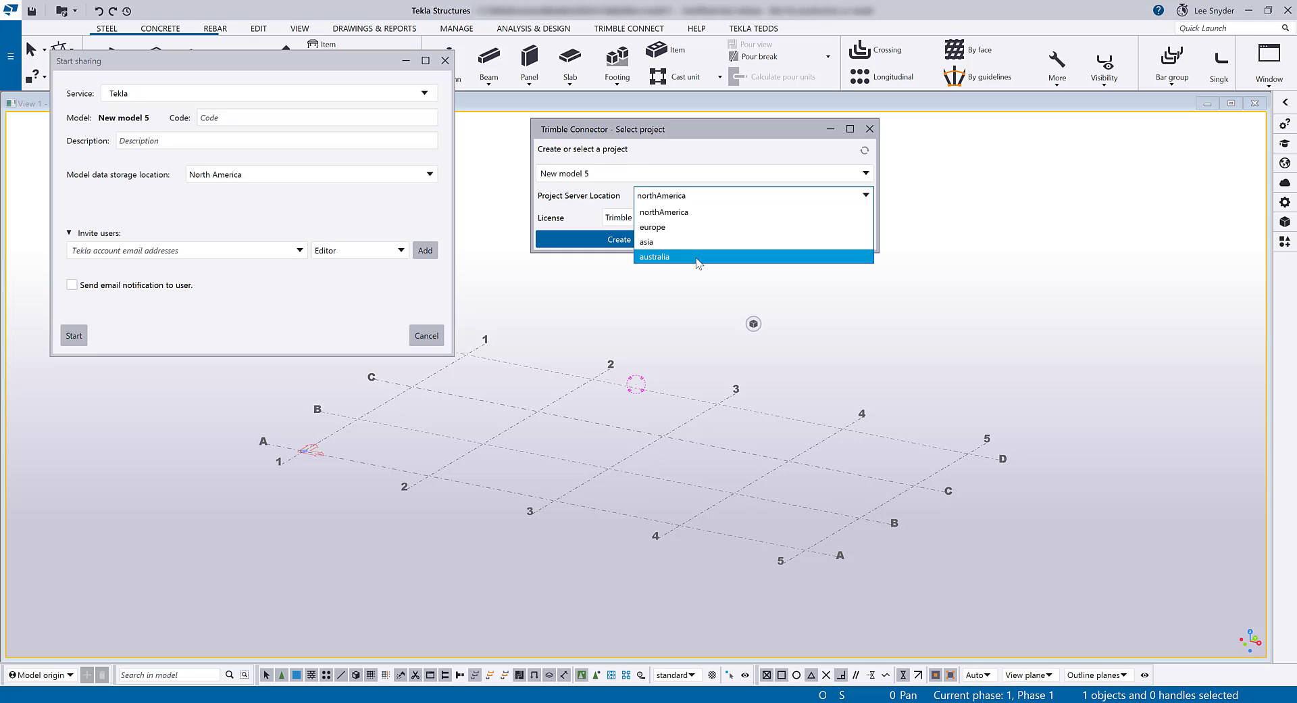
{"action": "left_click", "coordinate": [679, 281]}
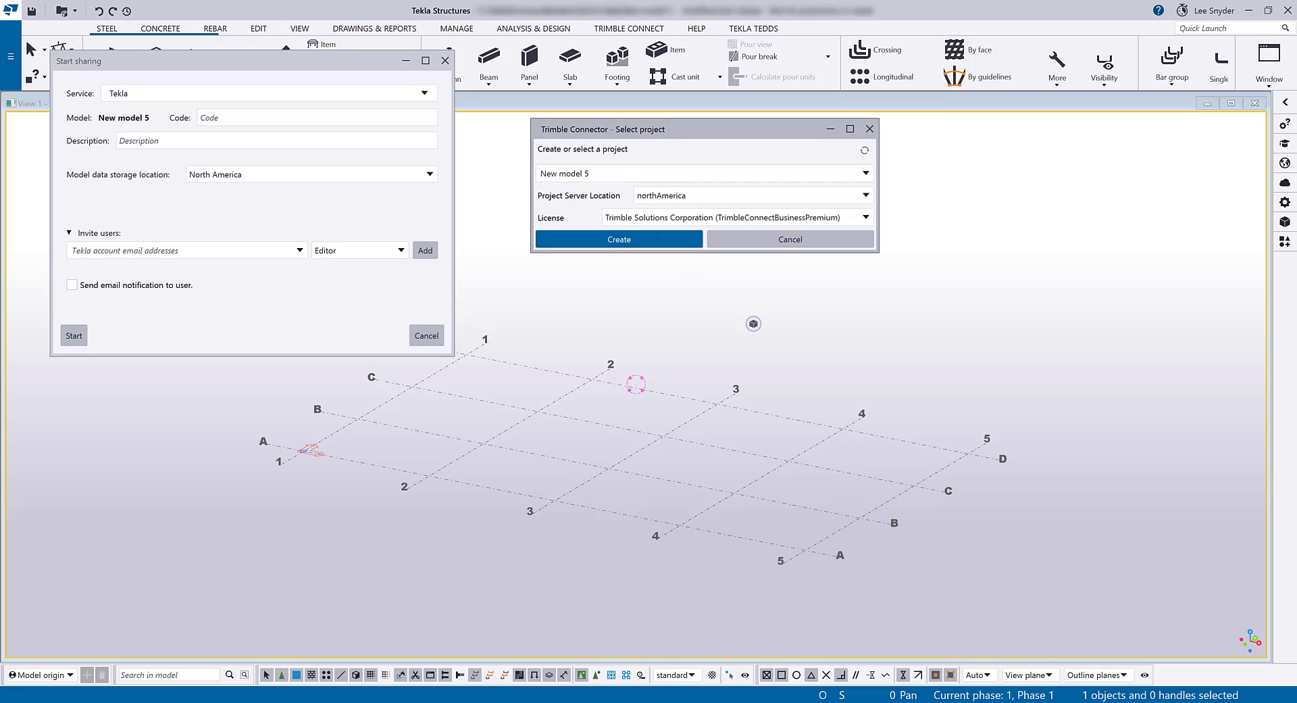
{"action": "left_click", "coordinate": [219, 652]}
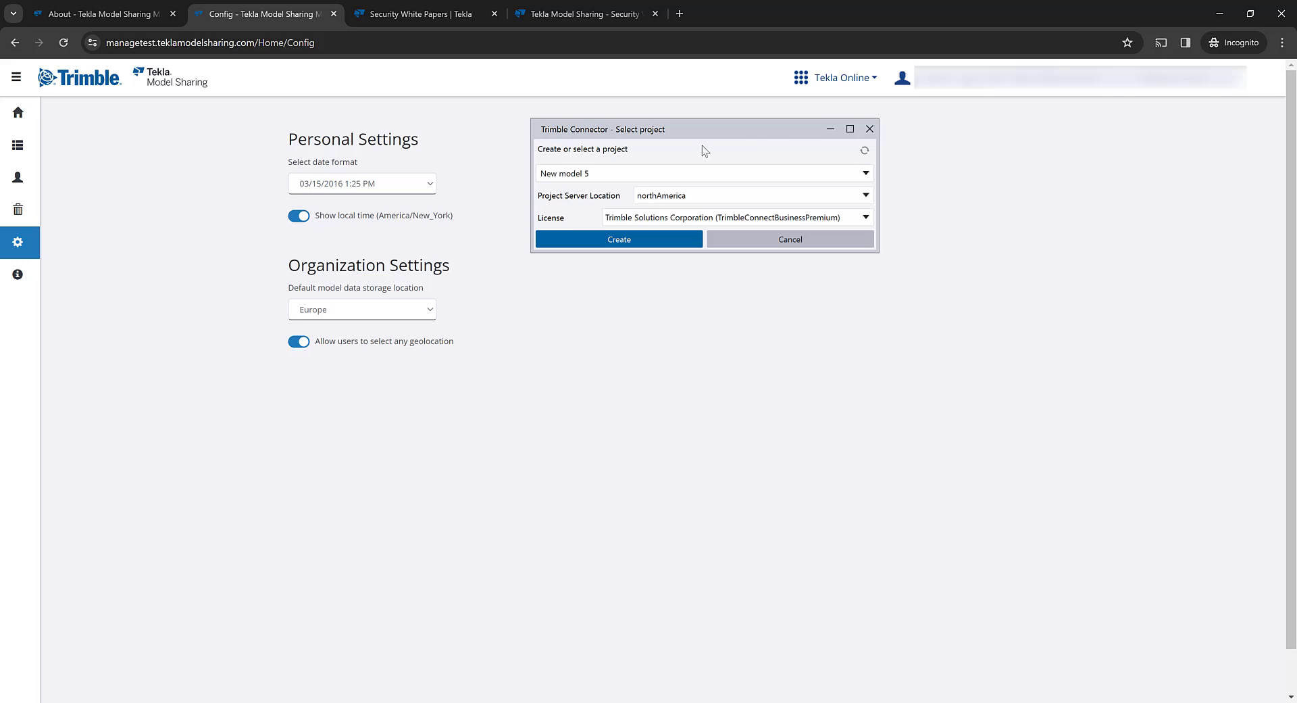
- Filter the models list by an owner's name, leaving Test Model27, Model42 and Model6
{"action": "left_click", "coordinate": [831, 129]}
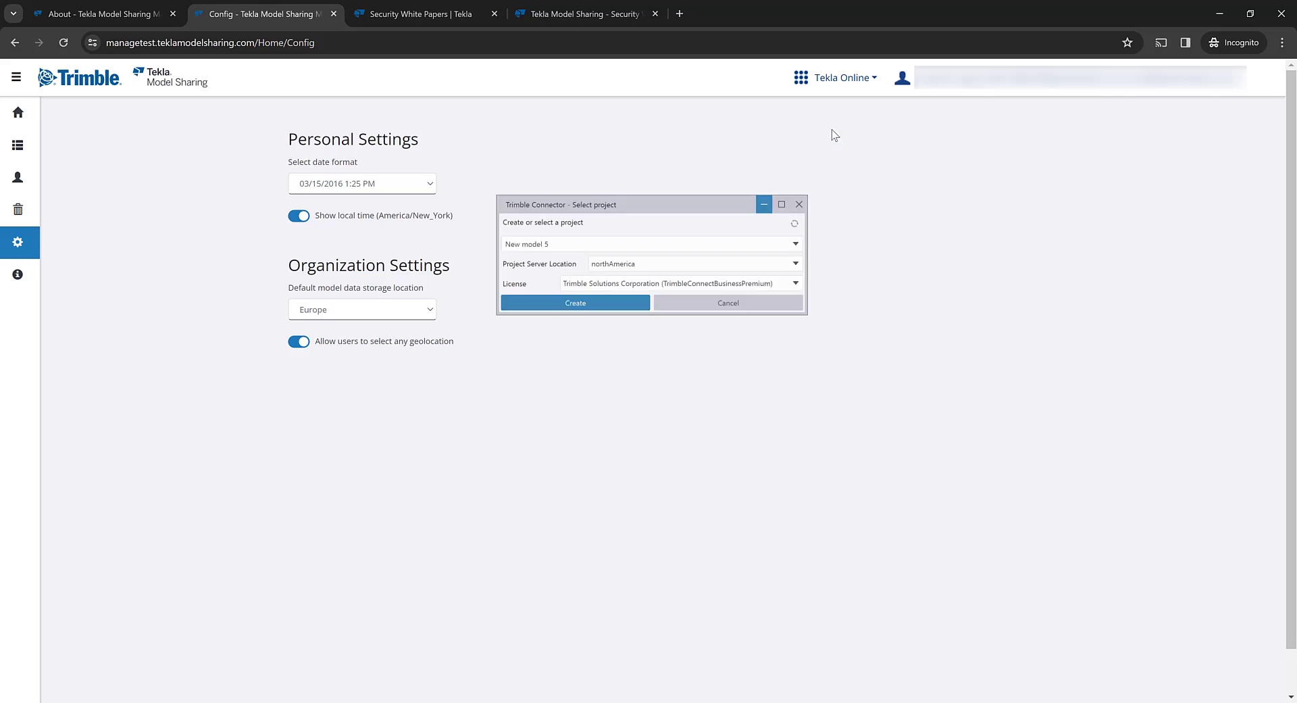
{"action": "left_click", "coordinate": [23, 150]}
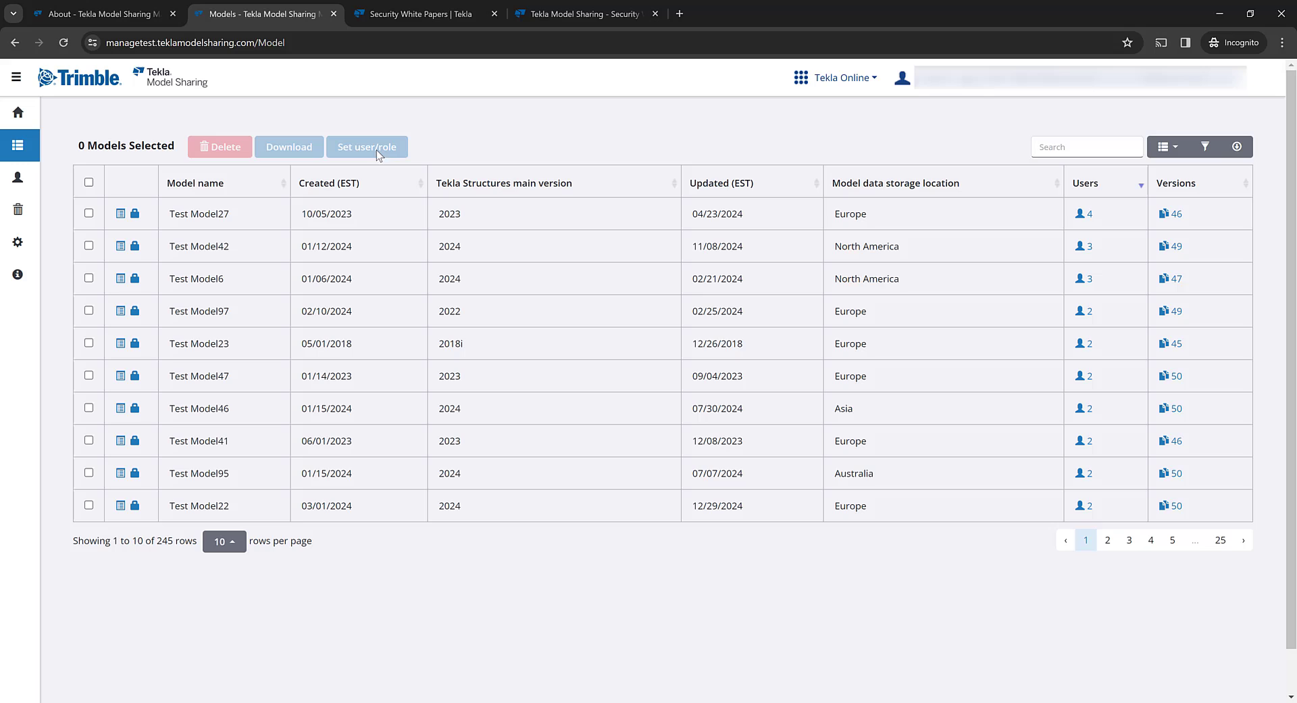
{"action": "left_click", "coordinate": [1205, 147]}
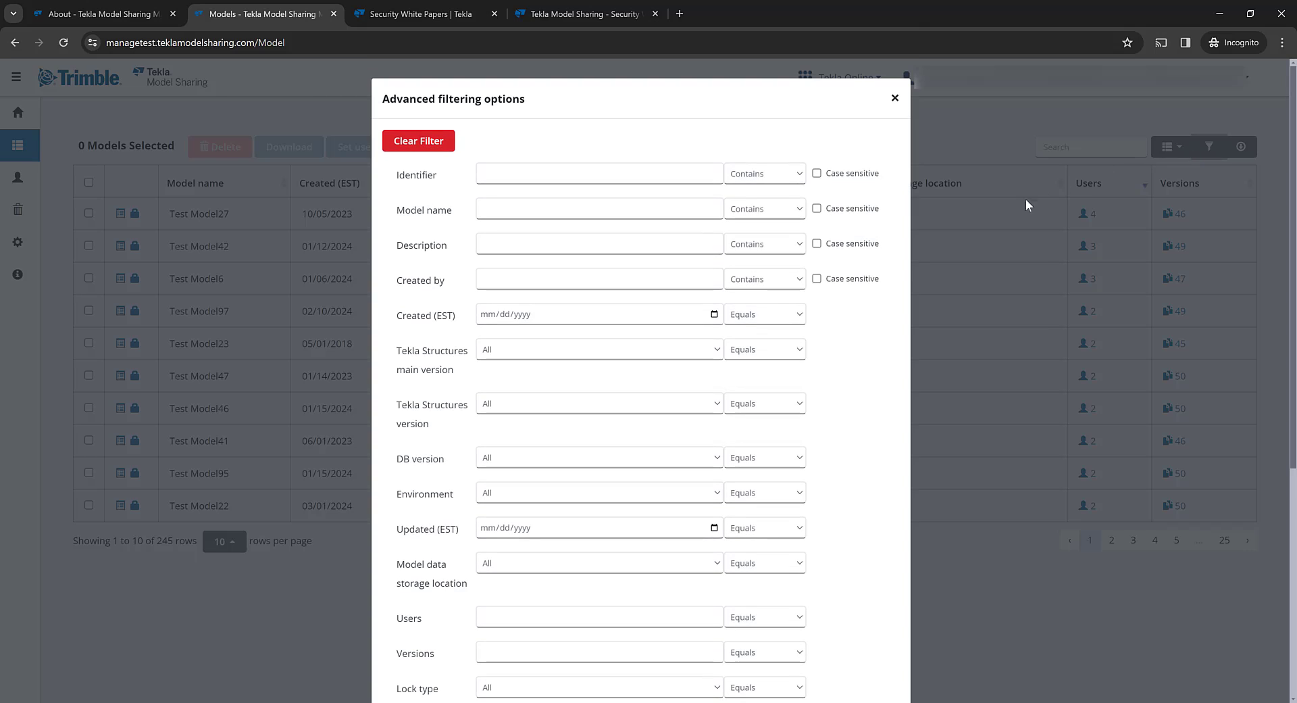
{"action": "scroll", "coordinate": [844, 367], "scroll_direction": "down", "scroll_amount": 5}
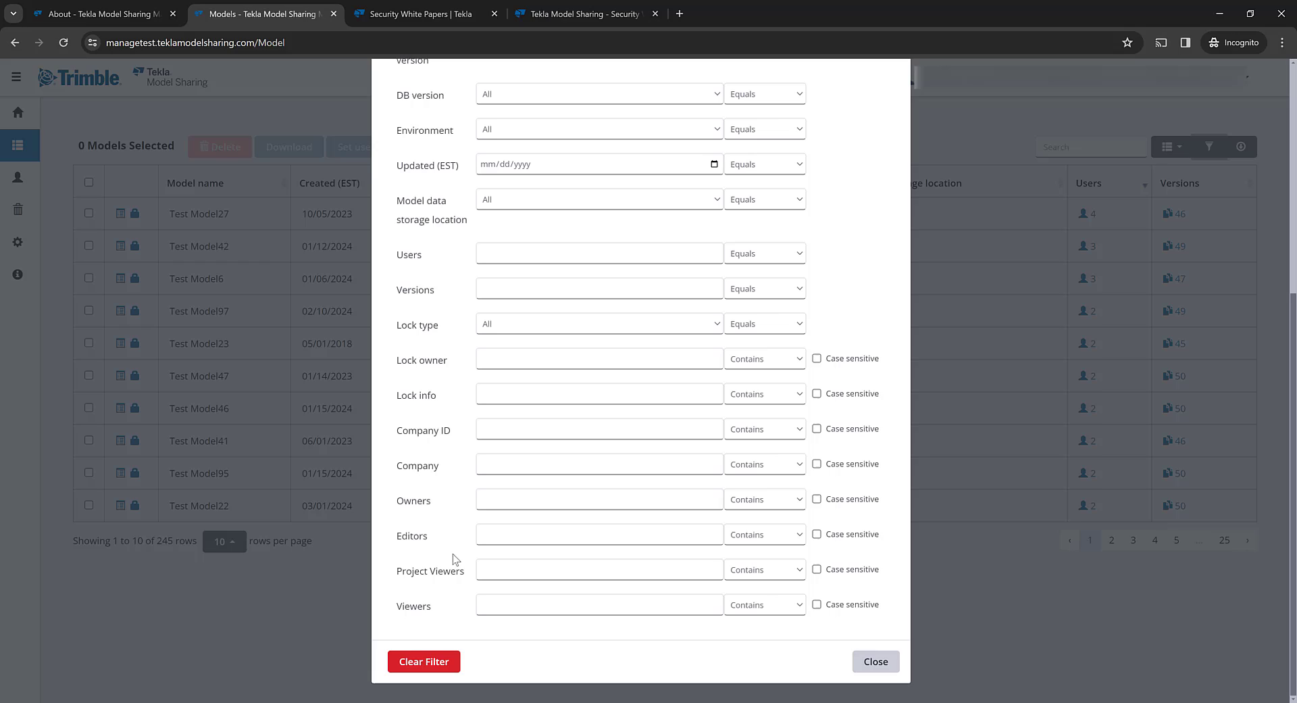
{"action": "left_click", "coordinate": [510, 495]}
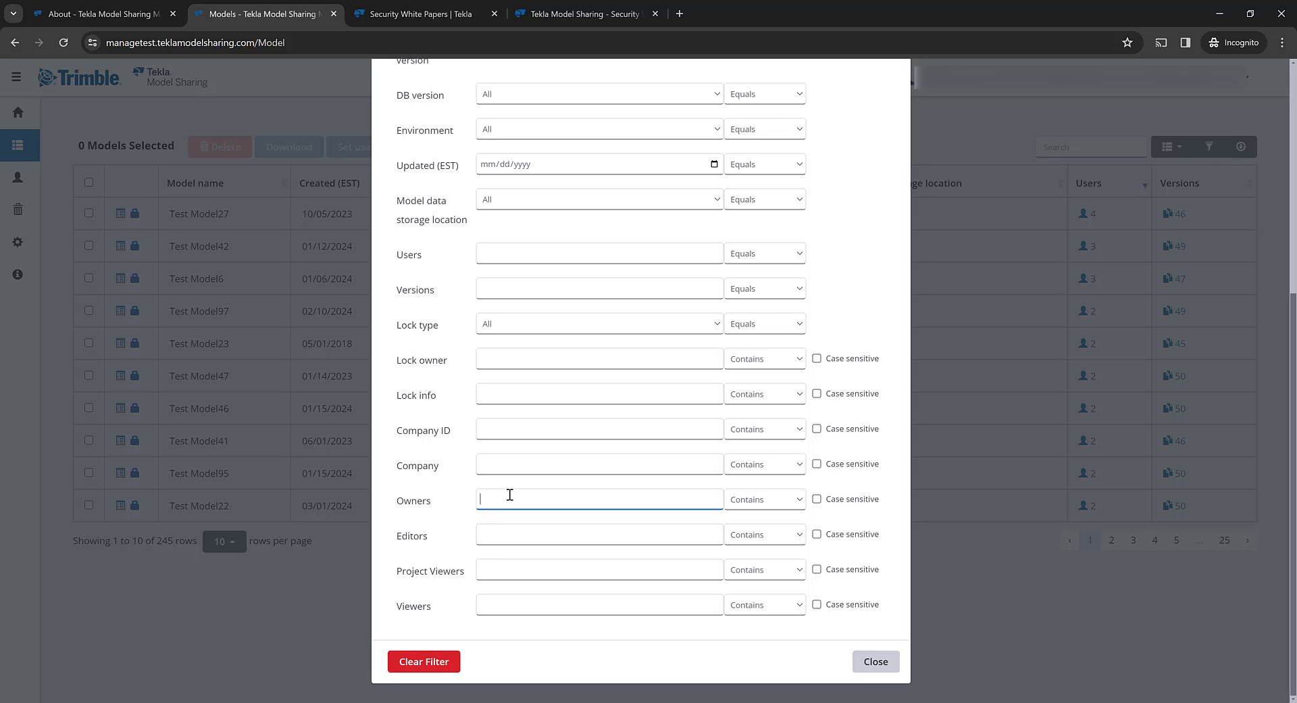
{"action": "type", "text": "dustin"}
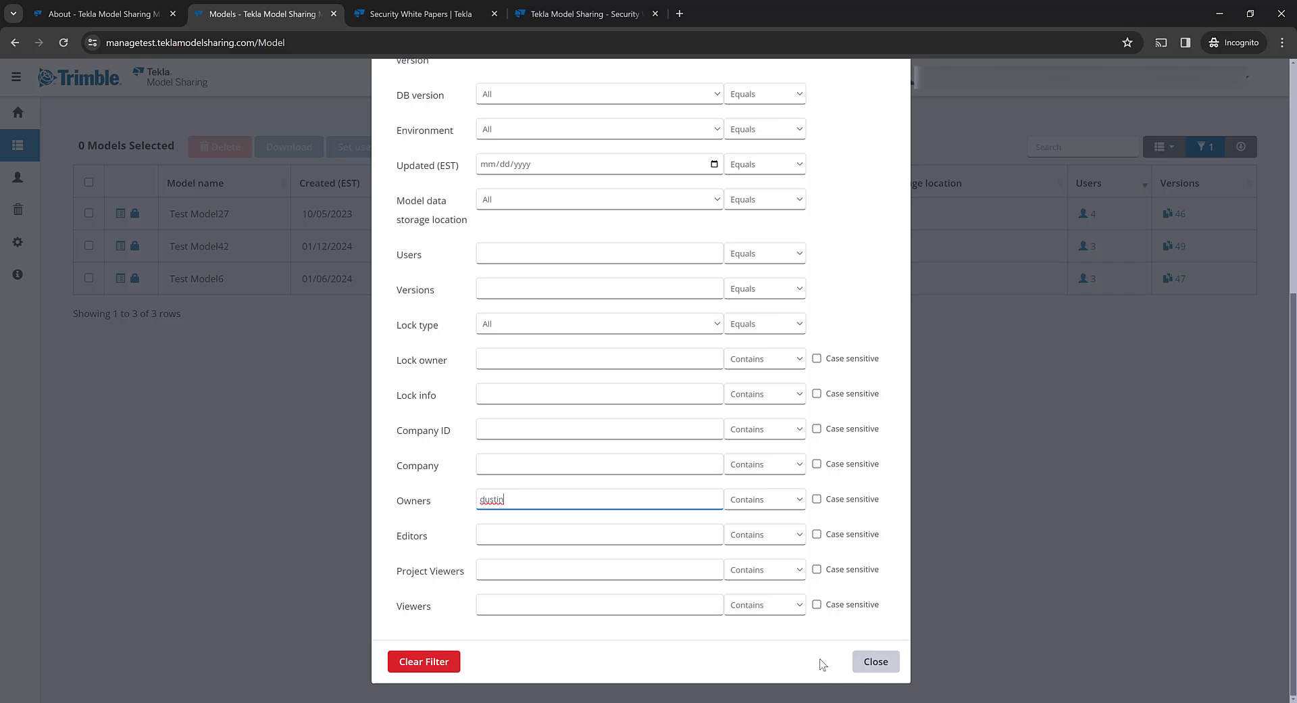
{"action": "left_click", "coordinate": [874, 663]}
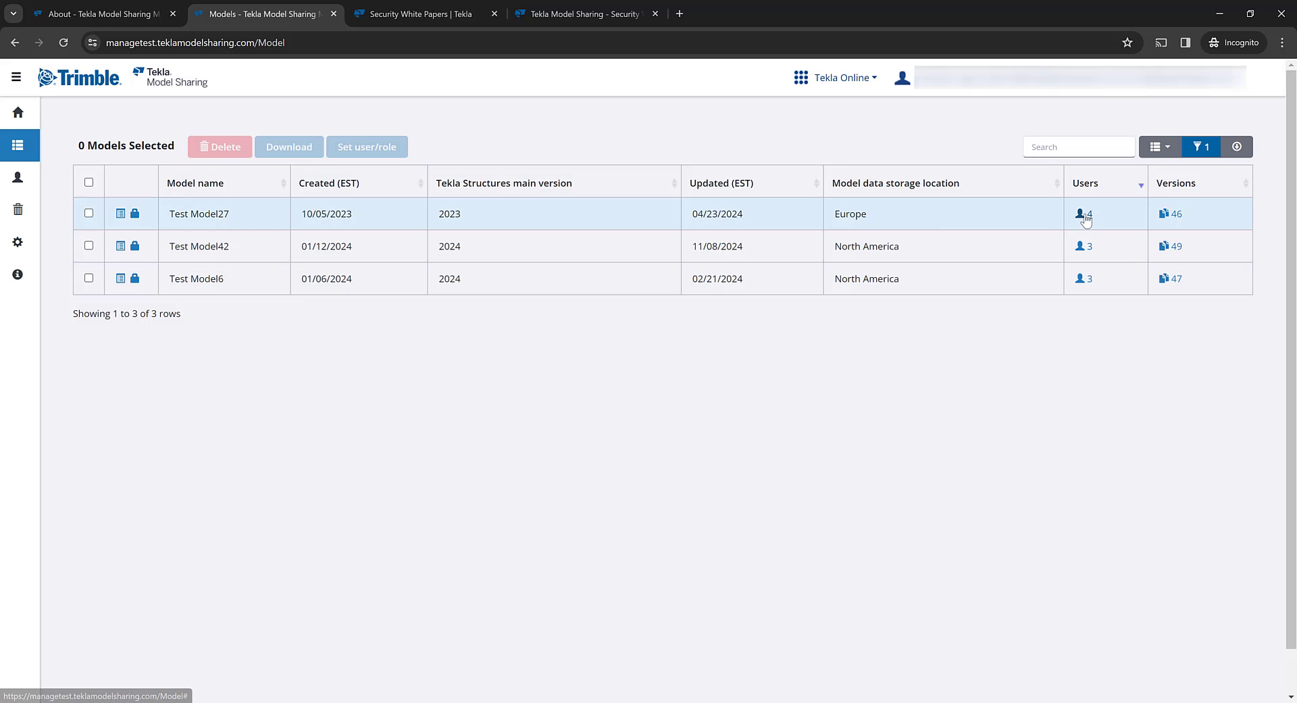
- Check Test Model27's user list, then select all three filtered models
{"action": "left_click", "coordinate": [1083, 215]}
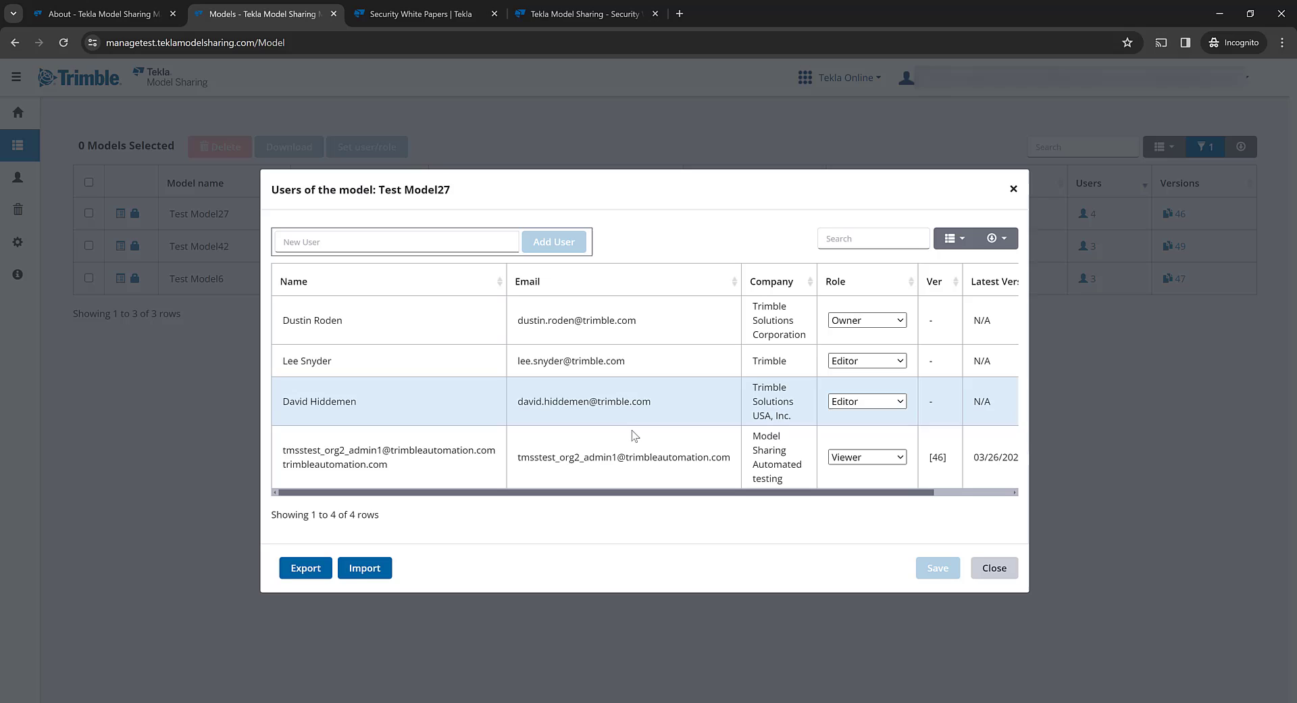
{"action": "left_click", "coordinate": [995, 568]}
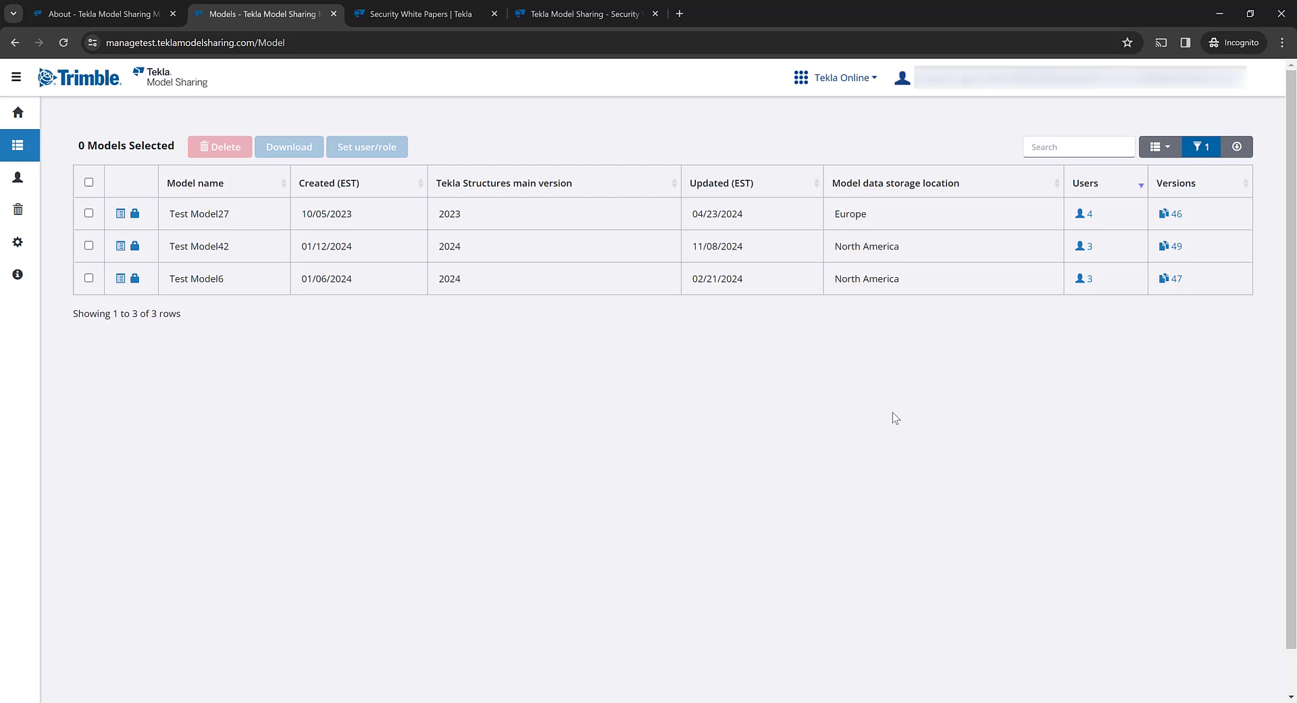
{"action": "left_click", "coordinate": [89, 182]}
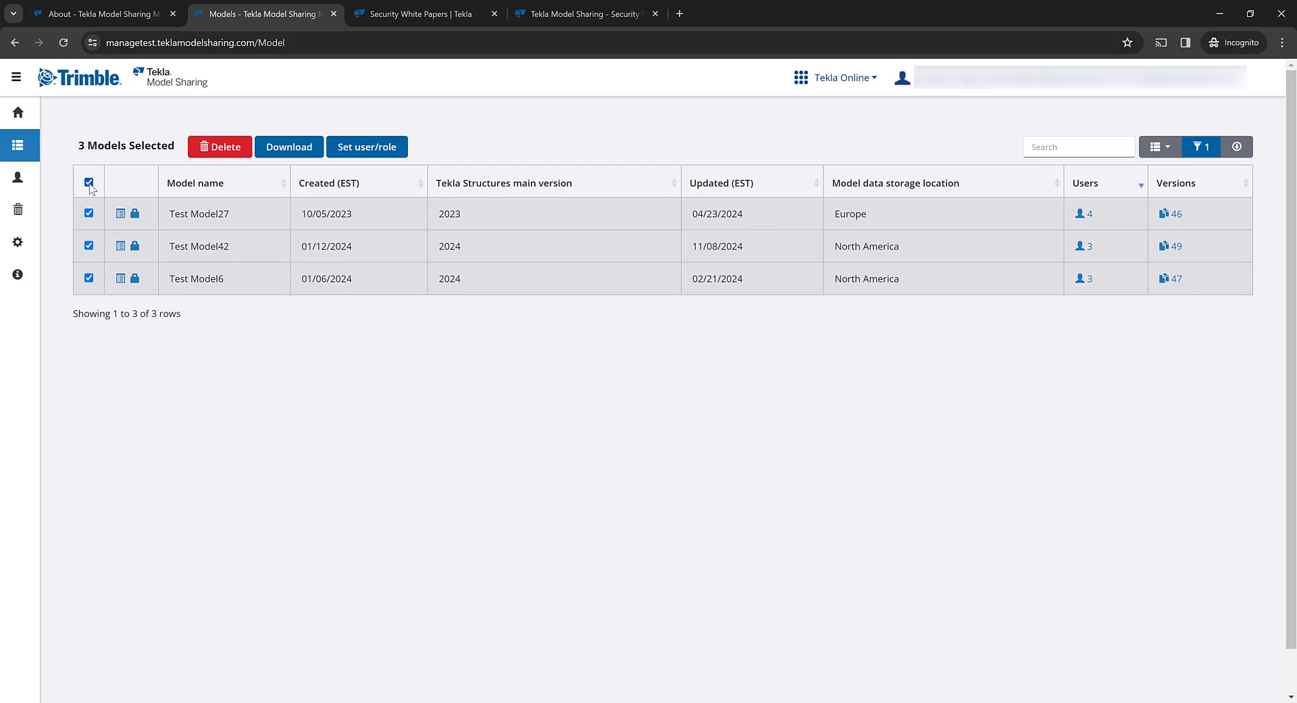
- Assign the Owner role to a user, entered by e-mail address, on all three selected models
{"action": "left_click", "coordinate": [371, 155]}
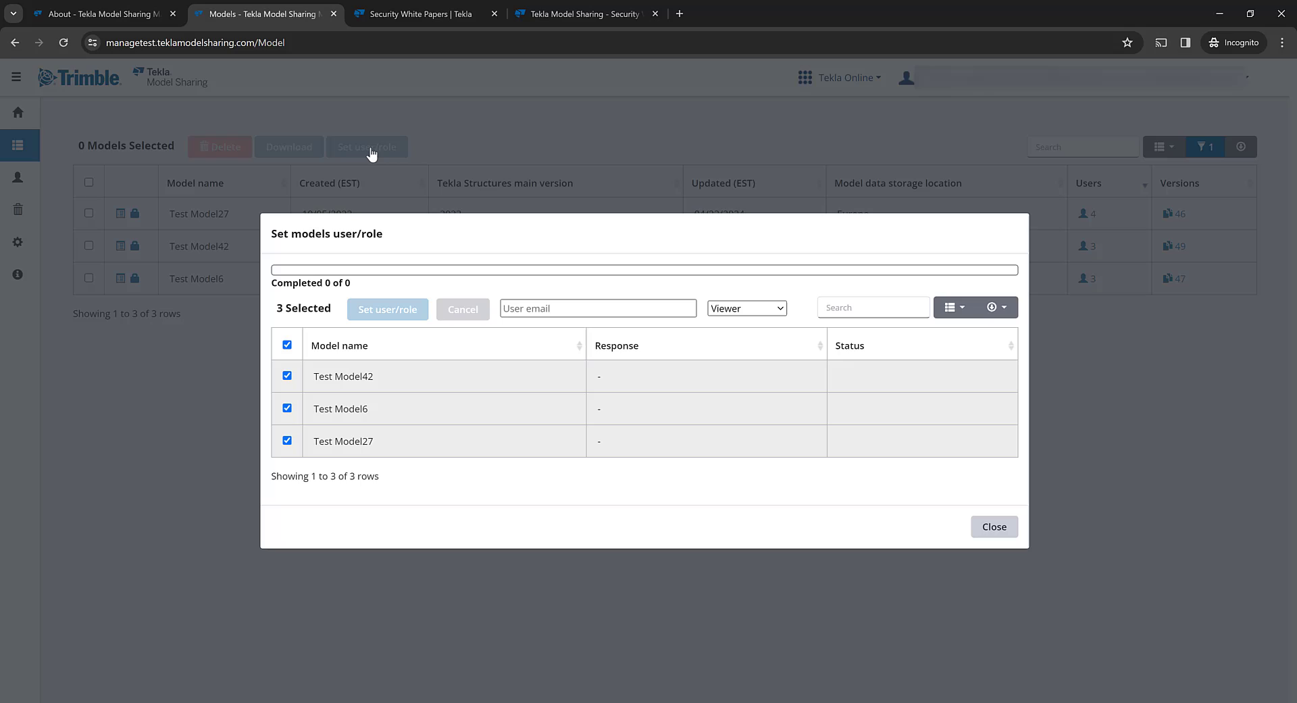
{"action": "left_click", "coordinate": [559, 305]}
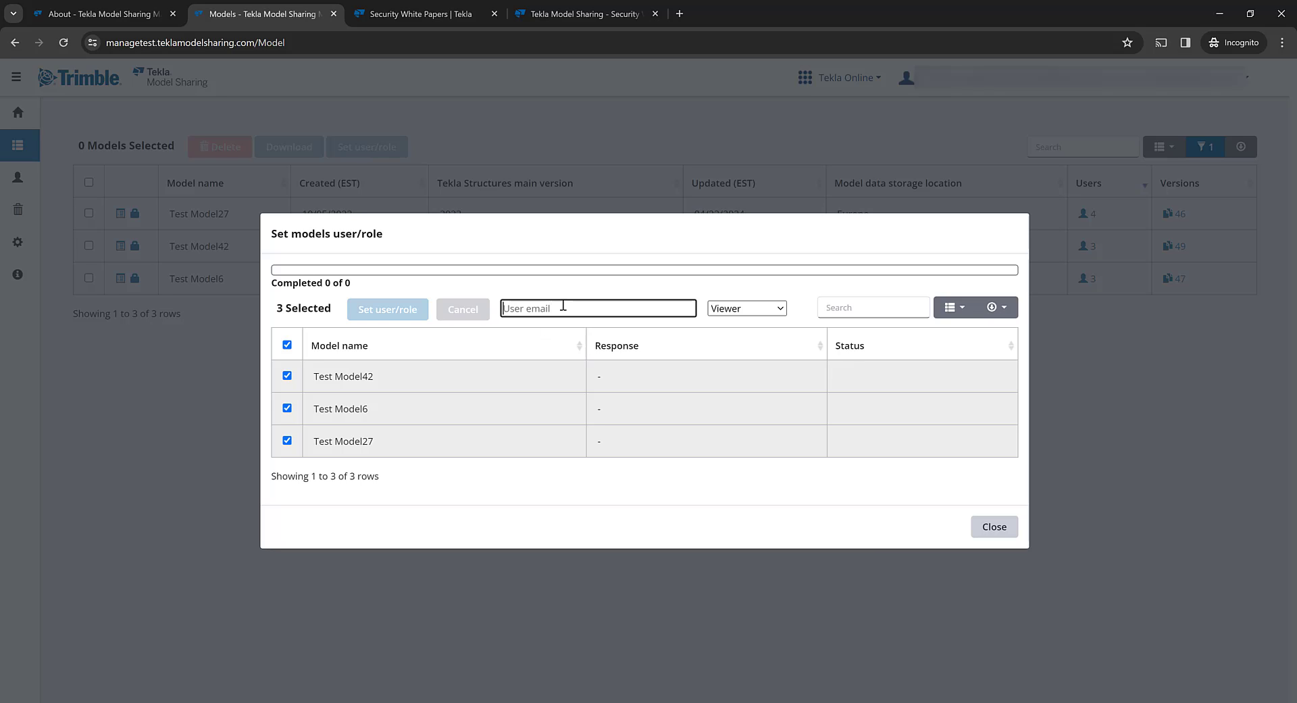
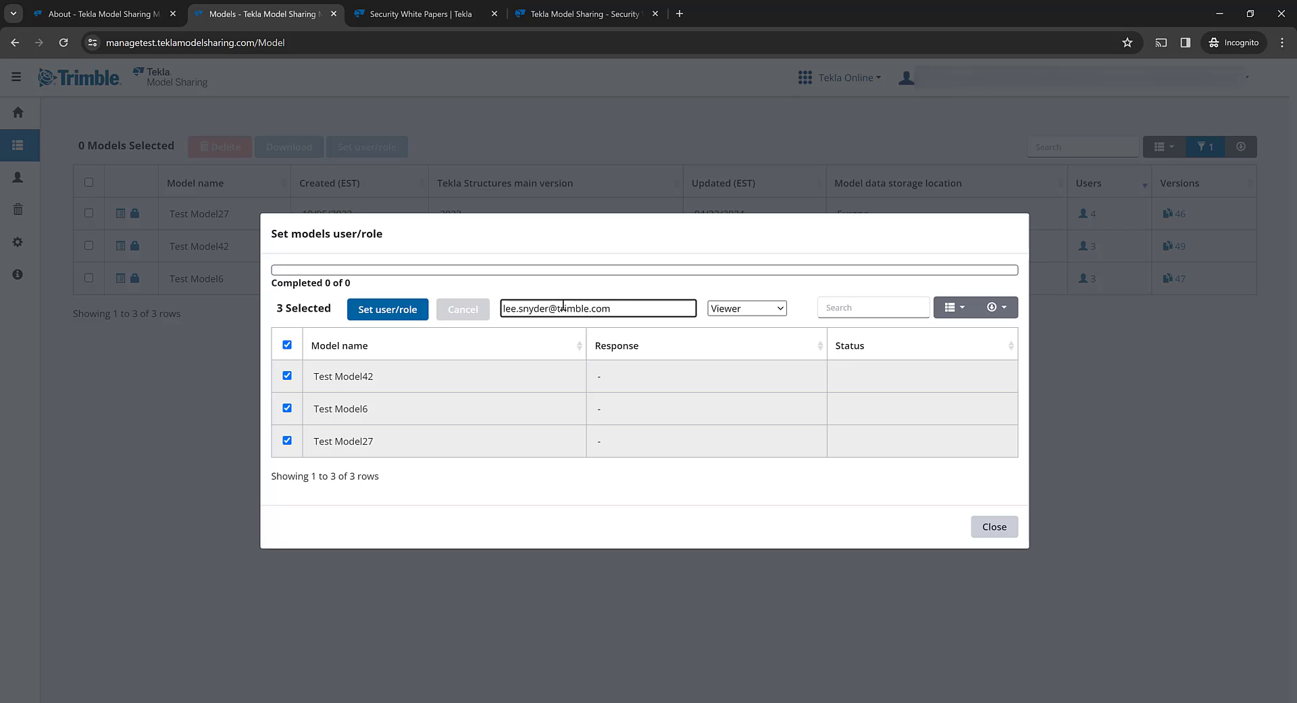
{"action": "left_click", "coordinate": [740, 312]}
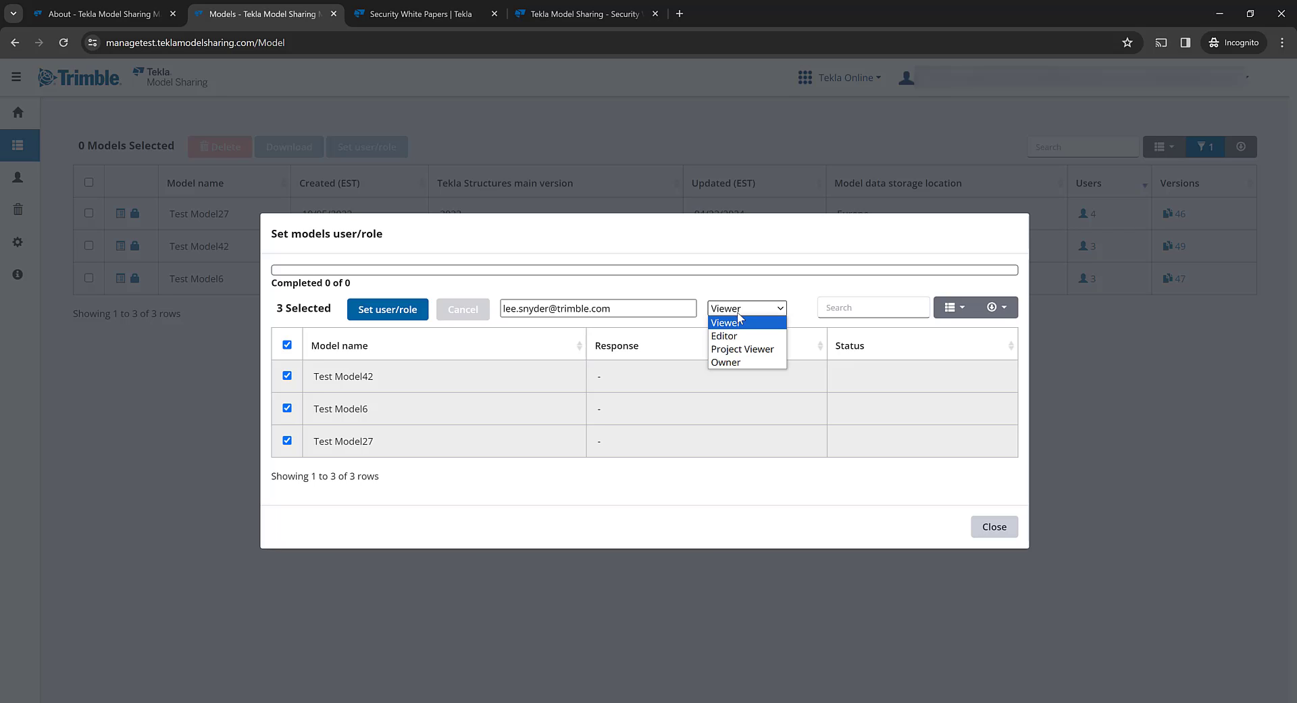
{"action": "left_click", "coordinate": [738, 367]}
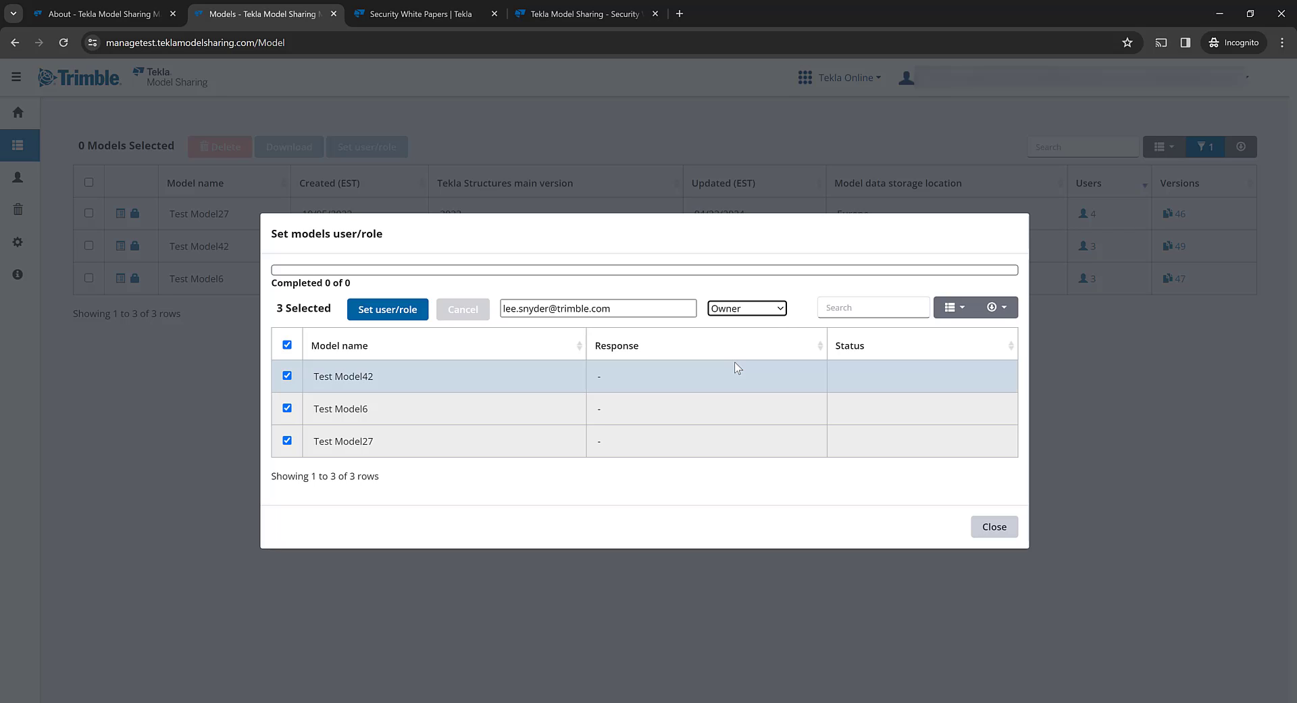
{"action": "left_click", "coordinate": [382, 310]}
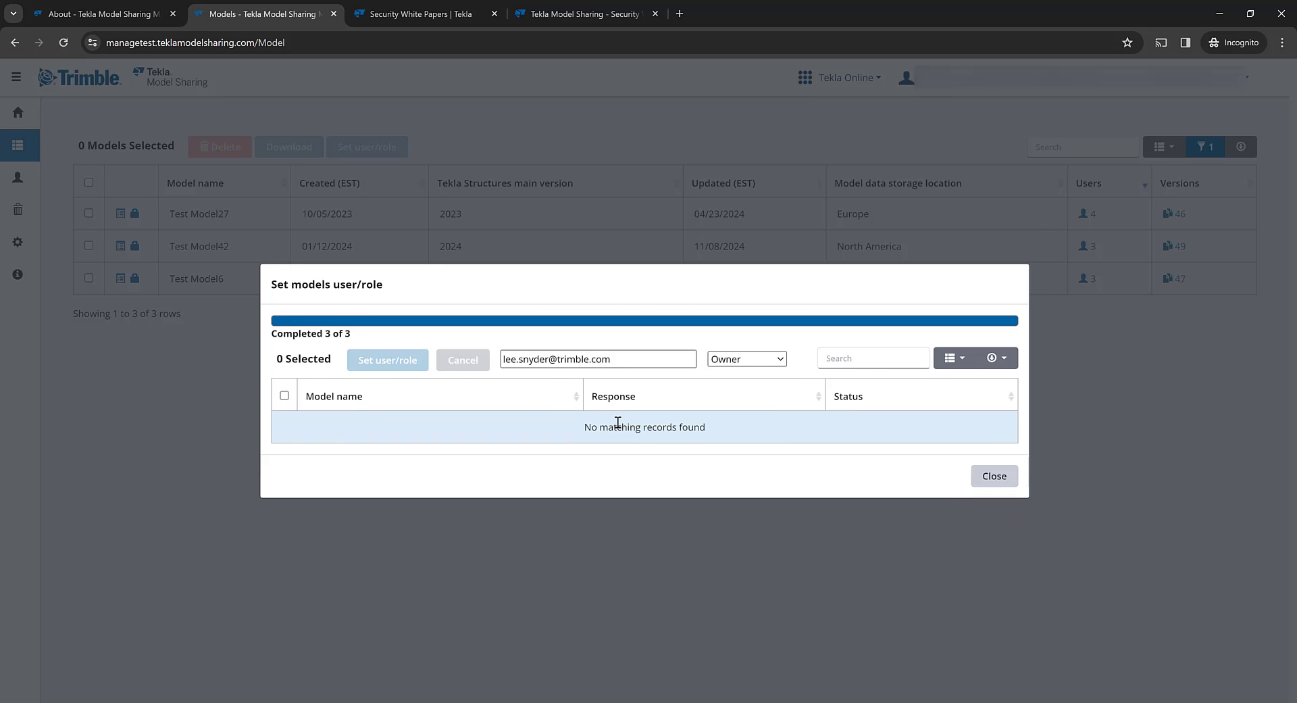
{"action": "left_click", "coordinate": [994, 476]}
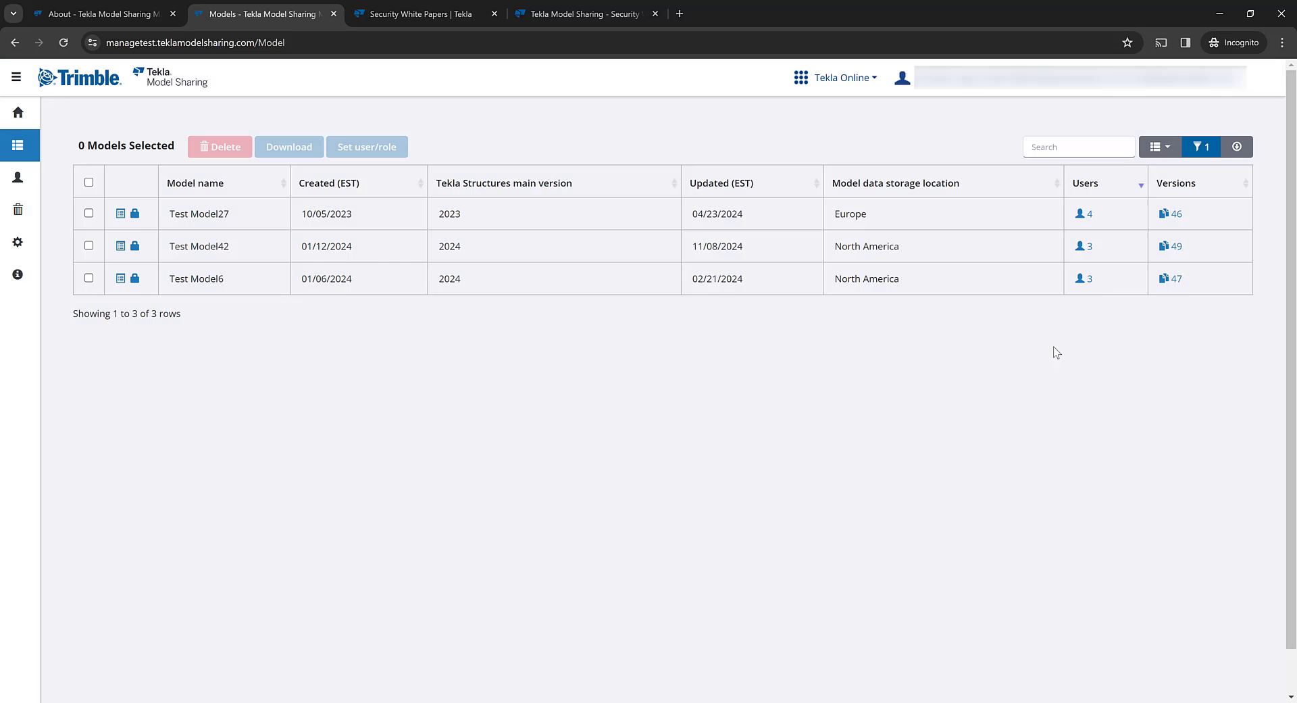
{"action": "left_click", "coordinate": [1085, 214]}
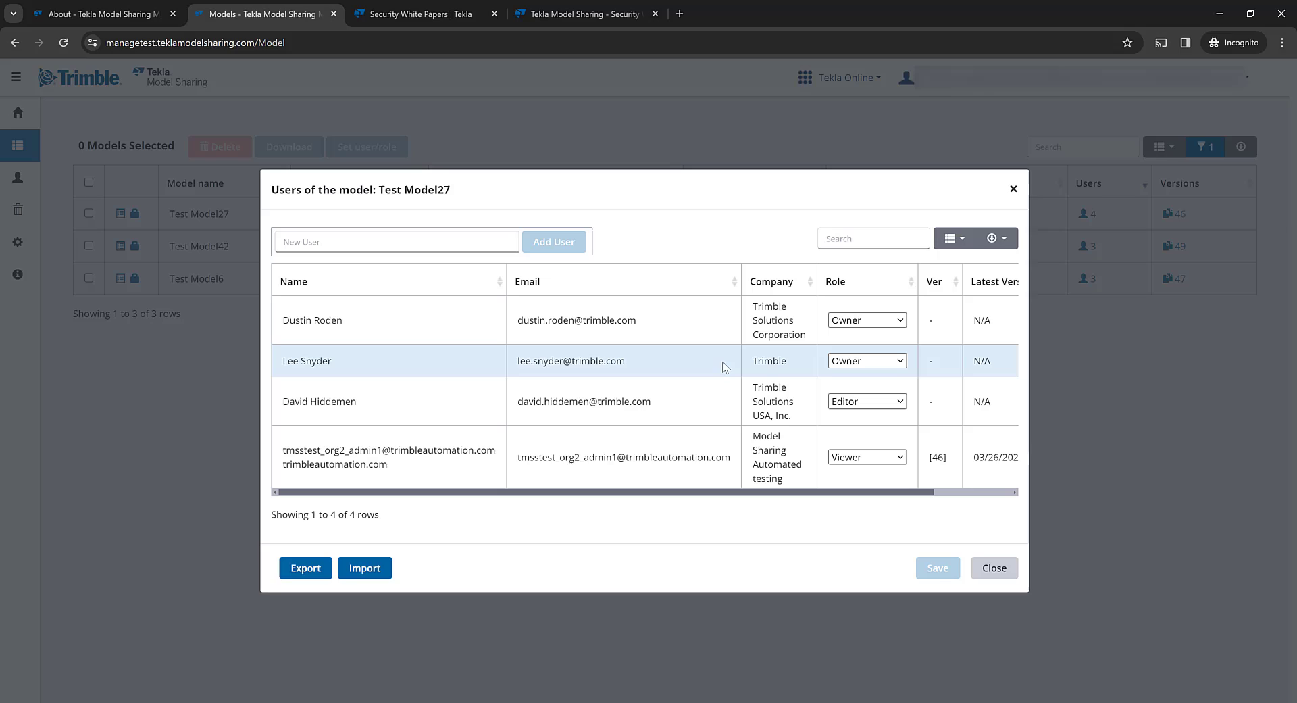
{"action": "left_click", "coordinate": [902, 321]}
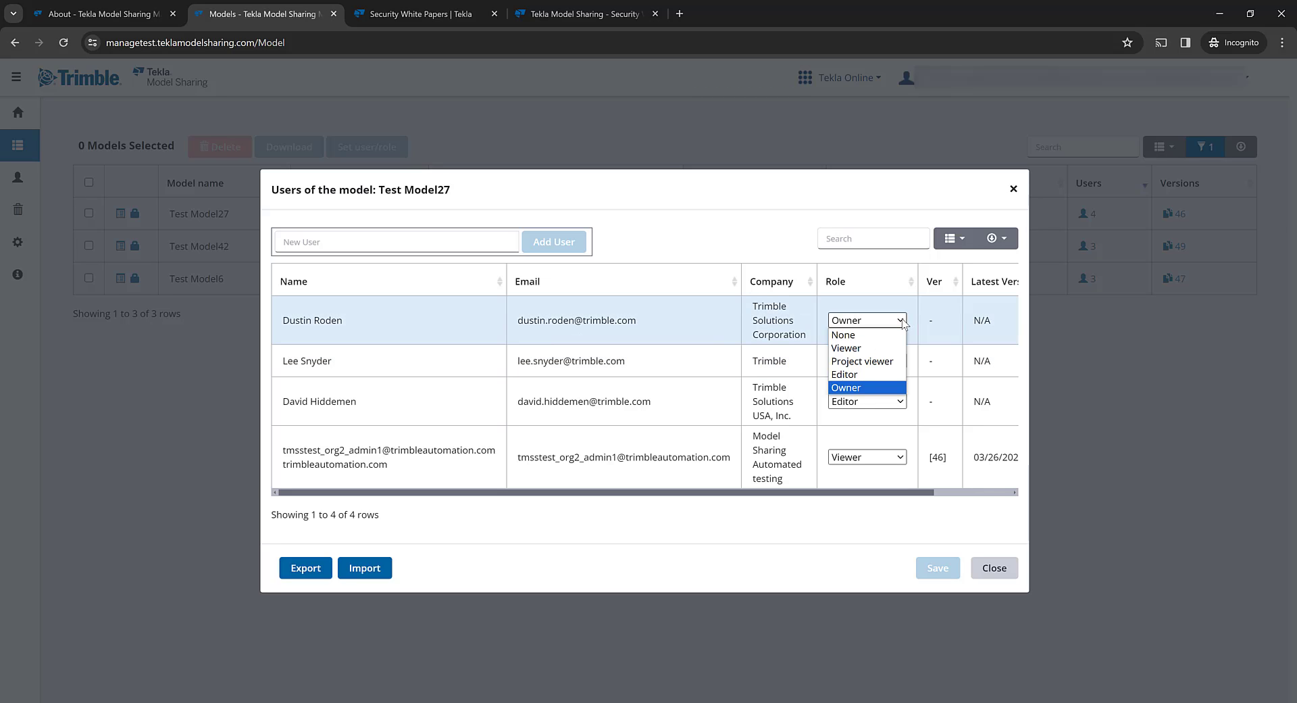
{"action": "left_click", "coordinate": [904, 322]}
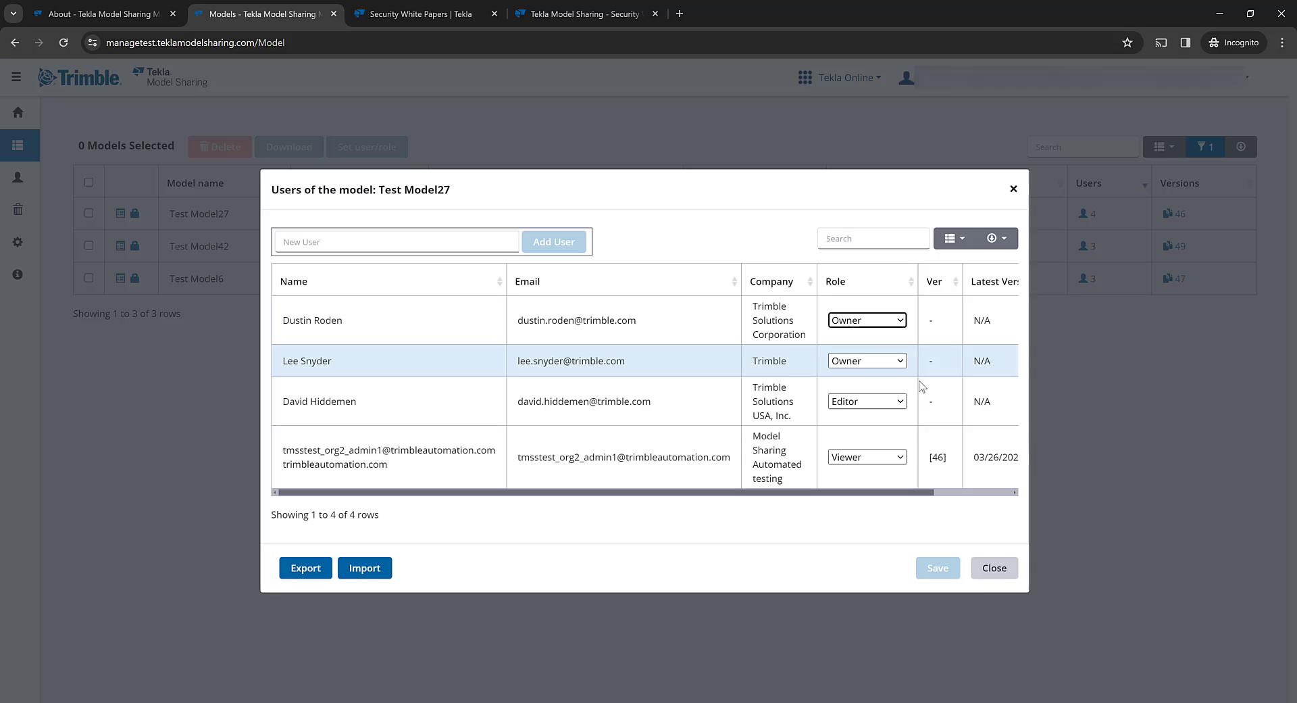
{"action": "left_click", "coordinate": [996, 571]}
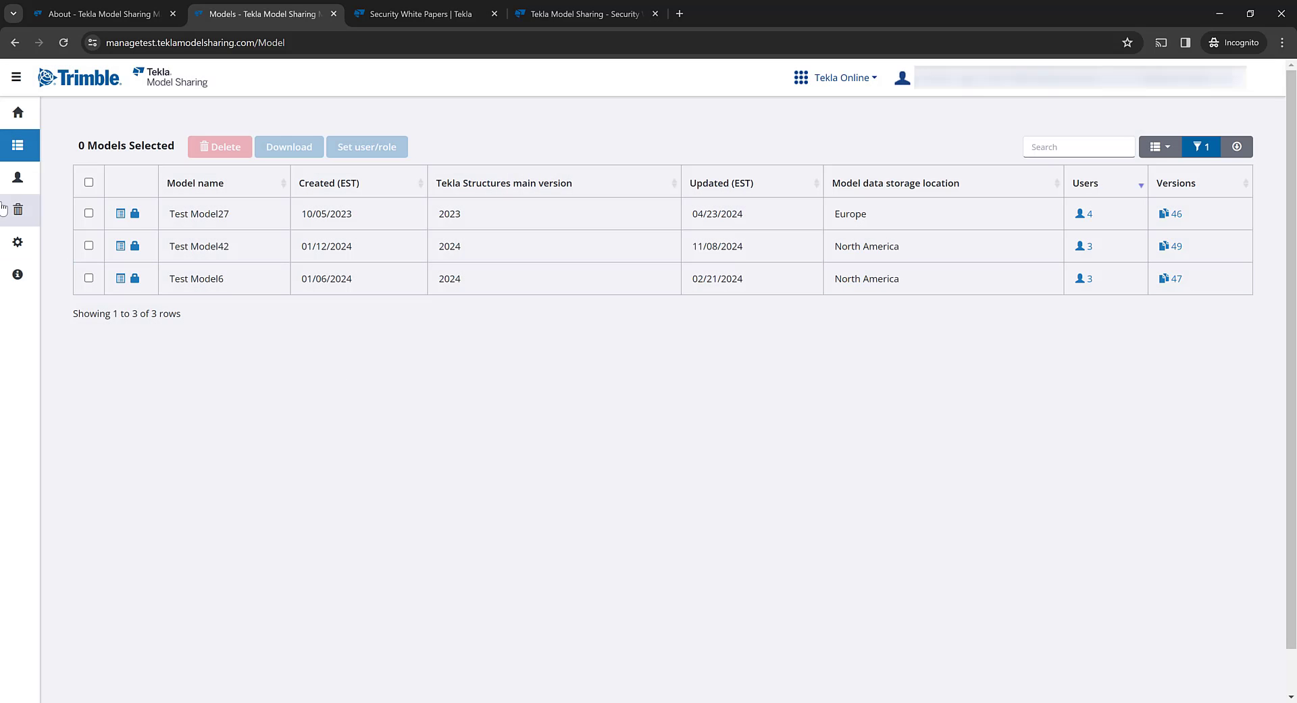
- View the organization's users, select one user, then return to the full 245-model list
{"action": "left_click", "coordinate": [18, 178]}
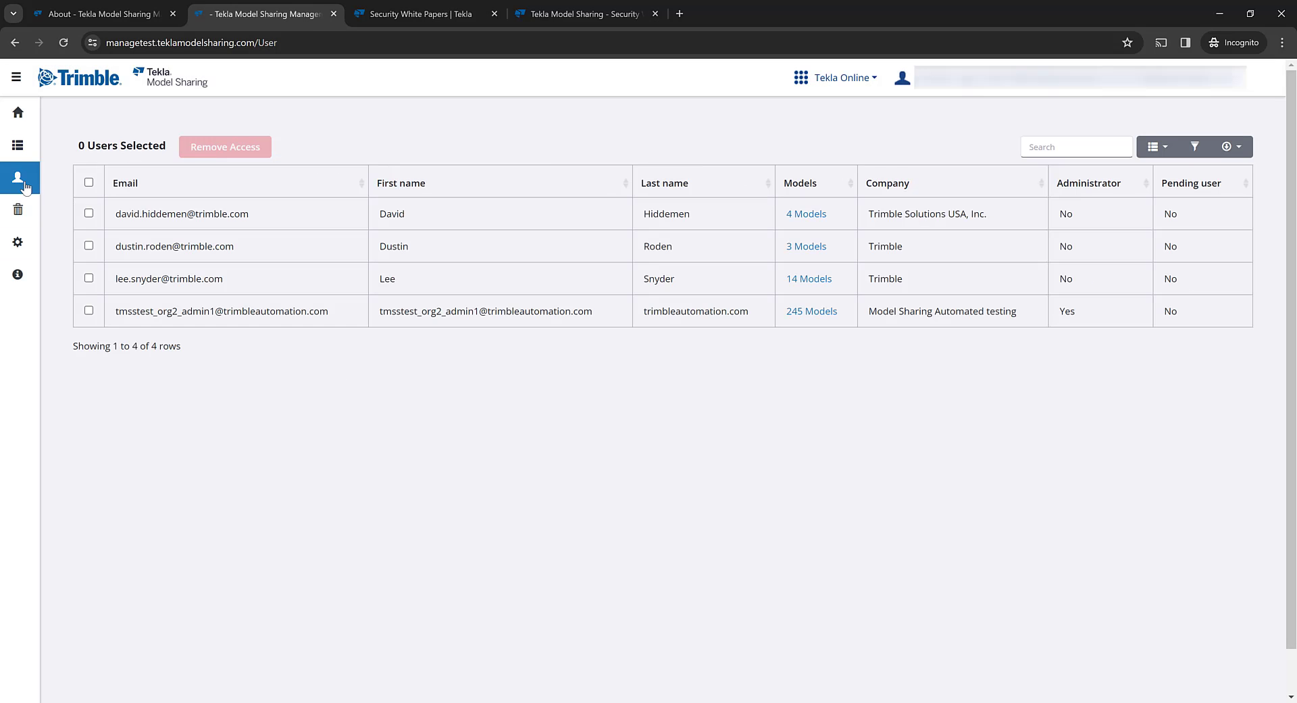
{"action": "left_click", "coordinate": [89, 246]}
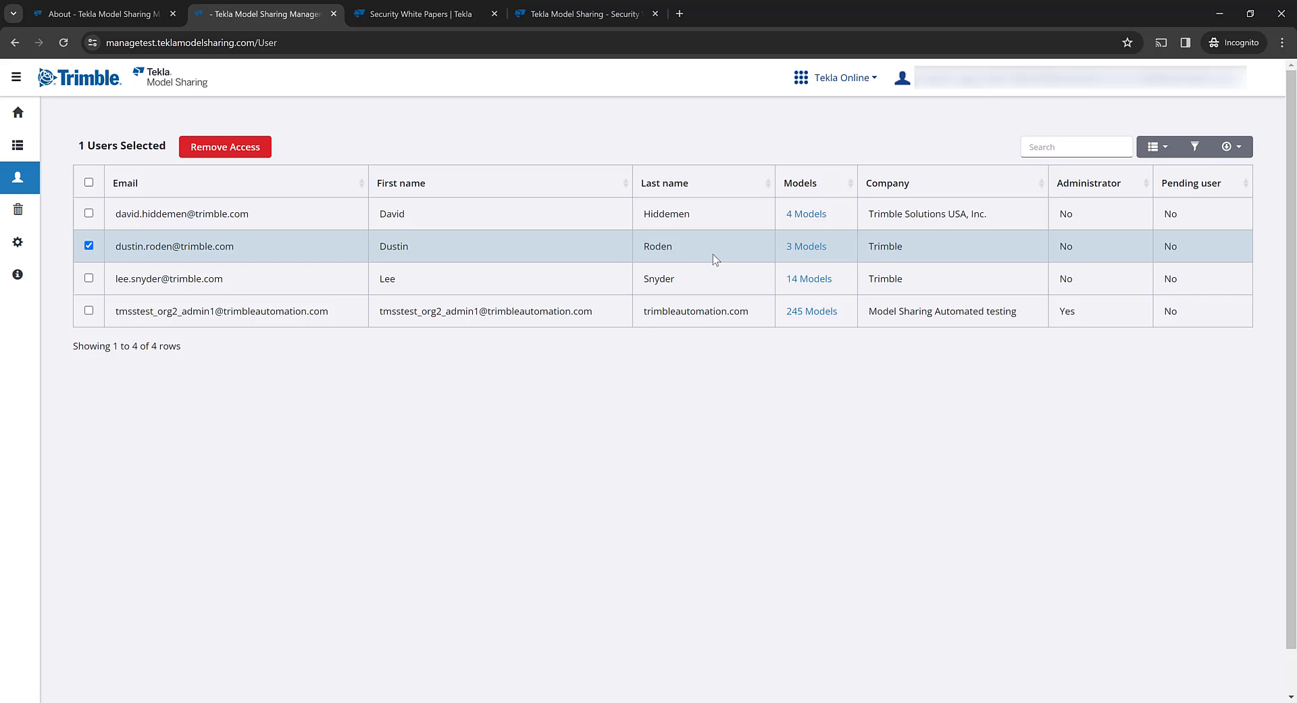
{"action": "left_click", "coordinate": [18, 145]}
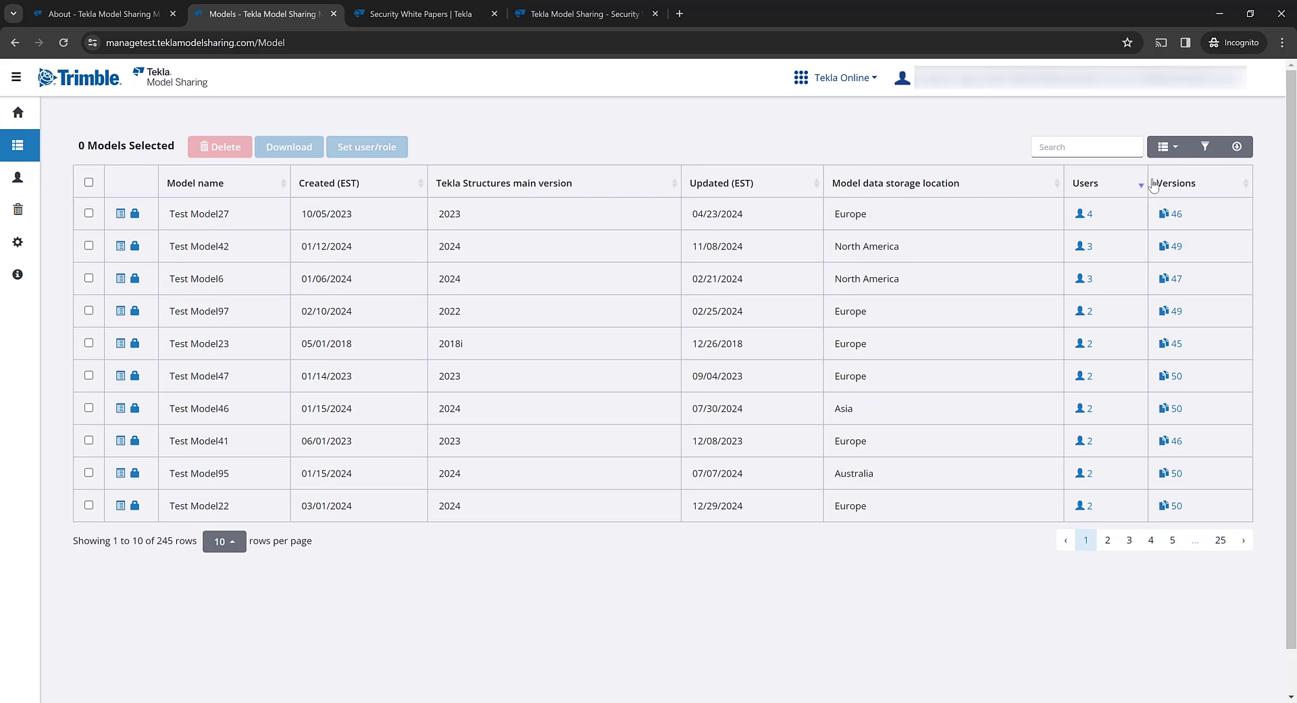
- Filter the models by a user's name in the Editors field, leaving only Test Model27
{"action": "left_click", "coordinate": [1205, 146]}
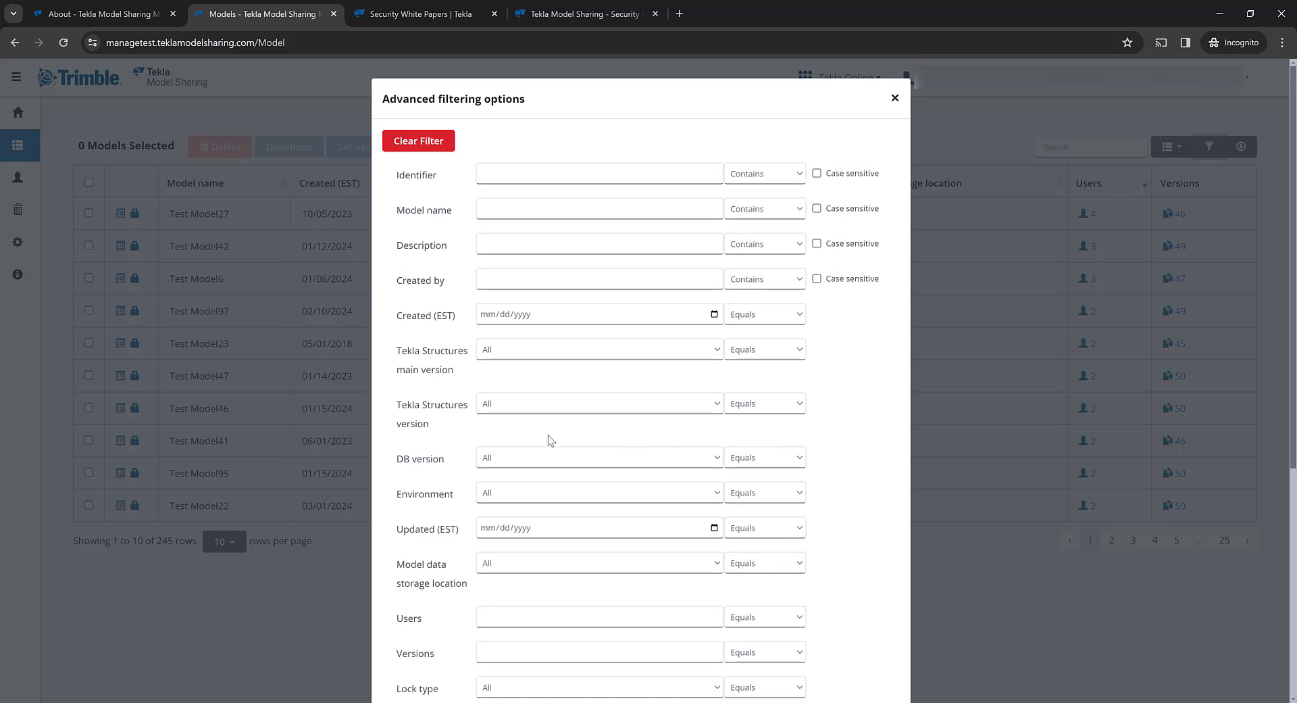
{"action": "scroll", "coordinate": [493, 449], "scroll_direction": "down", "scroll_amount": 5}
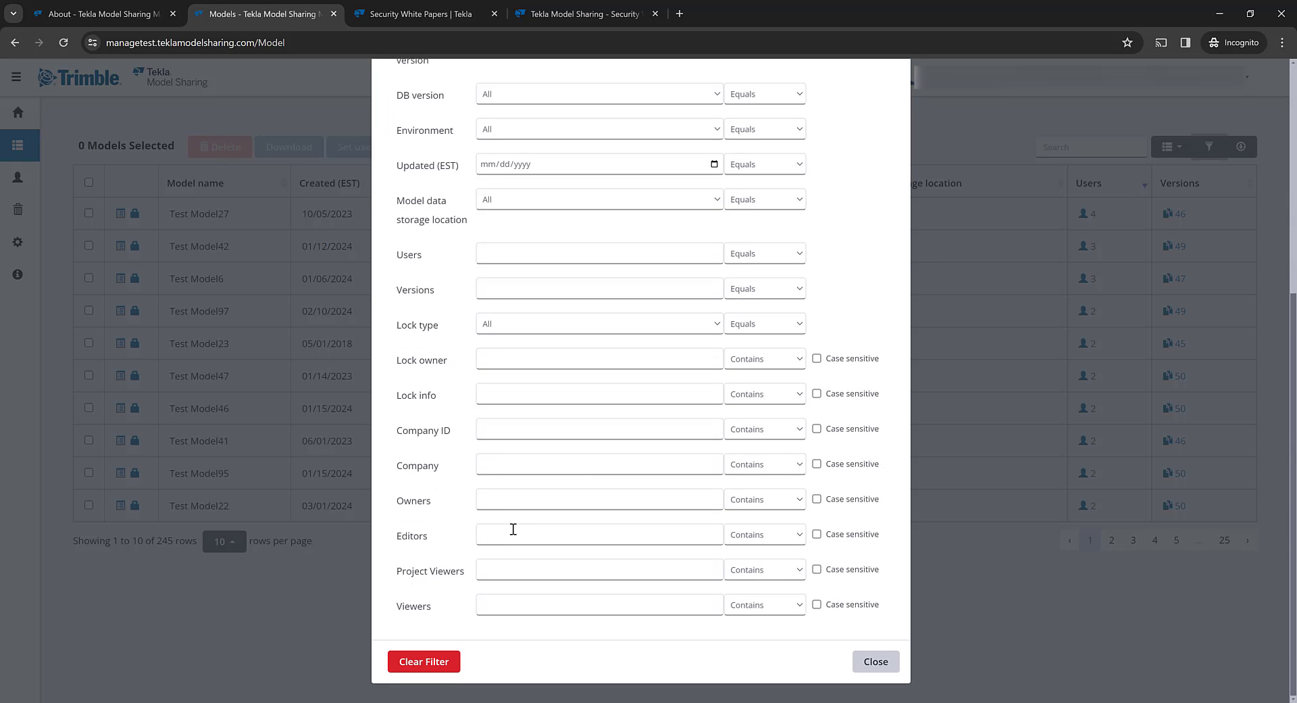
{"action": "left_click", "coordinate": [513, 535]}
{"action": "type", "text": "david"}
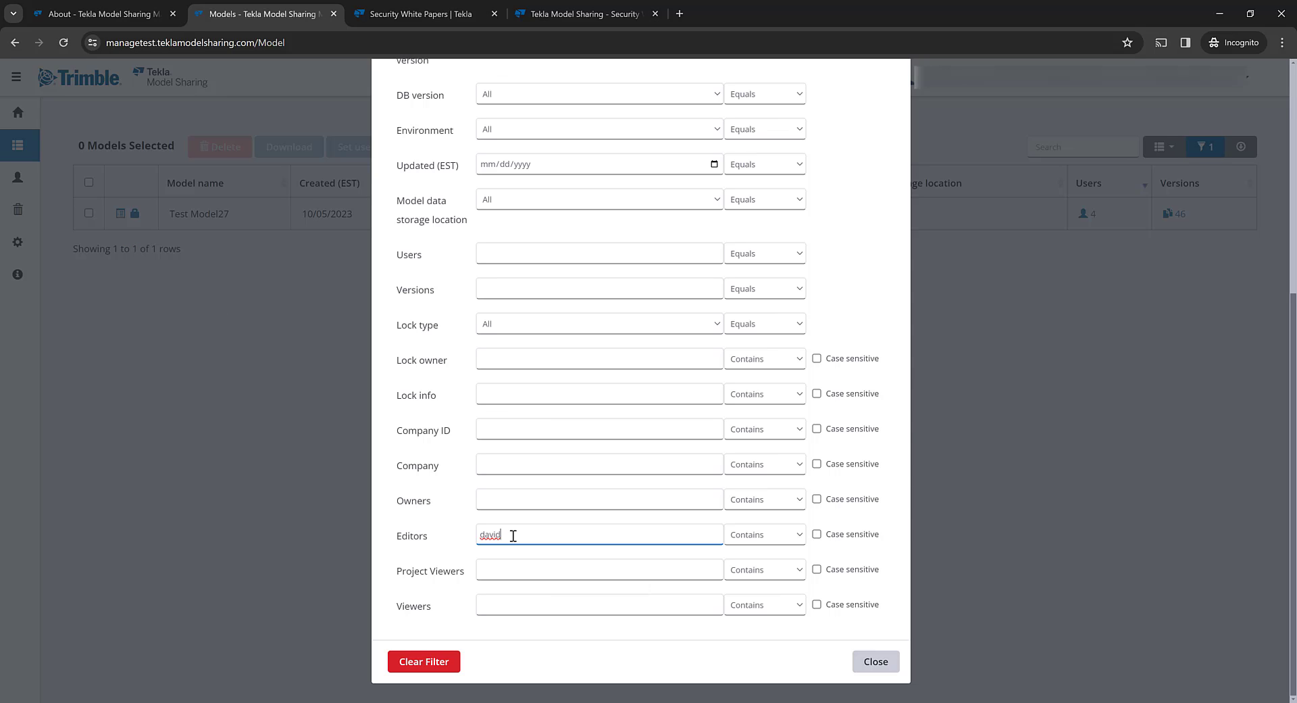
{"action": "left_click", "coordinate": [877, 661]}
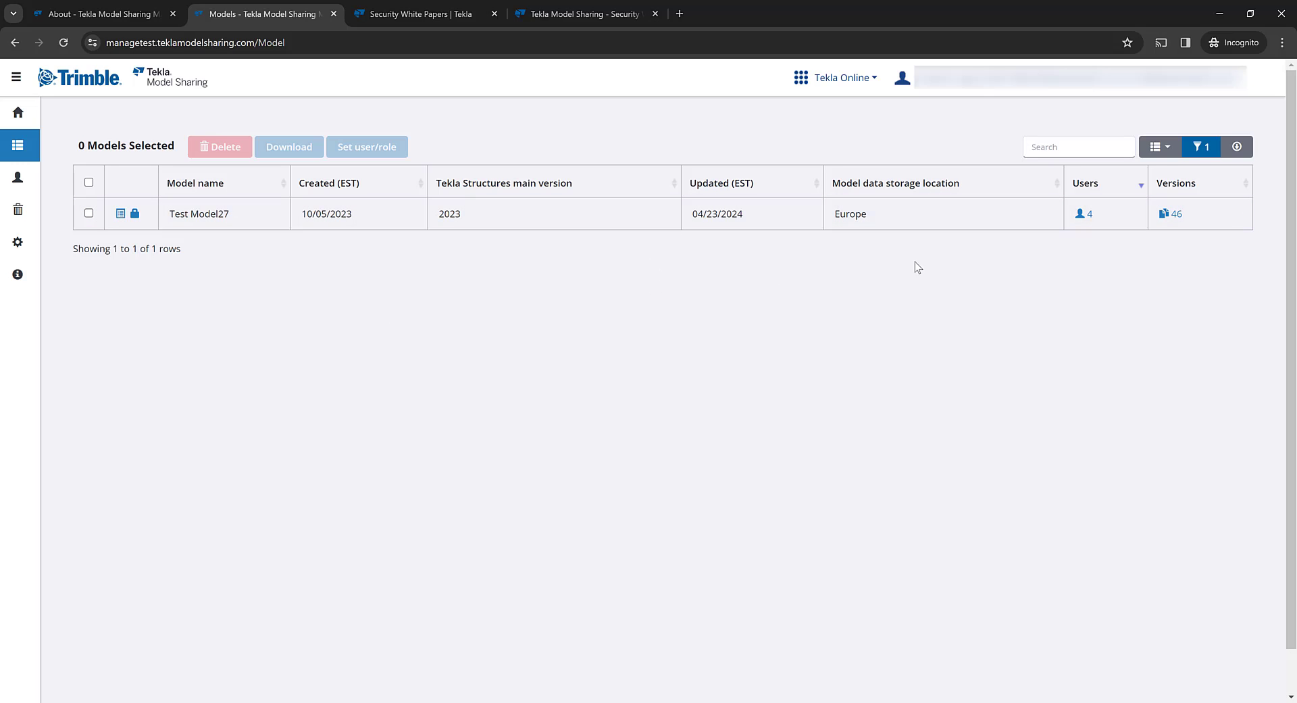
- Clear the Editors filter and enter the user's name in the Owners filter instead
{"action": "left_click", "coordinate": [1200, 146]}
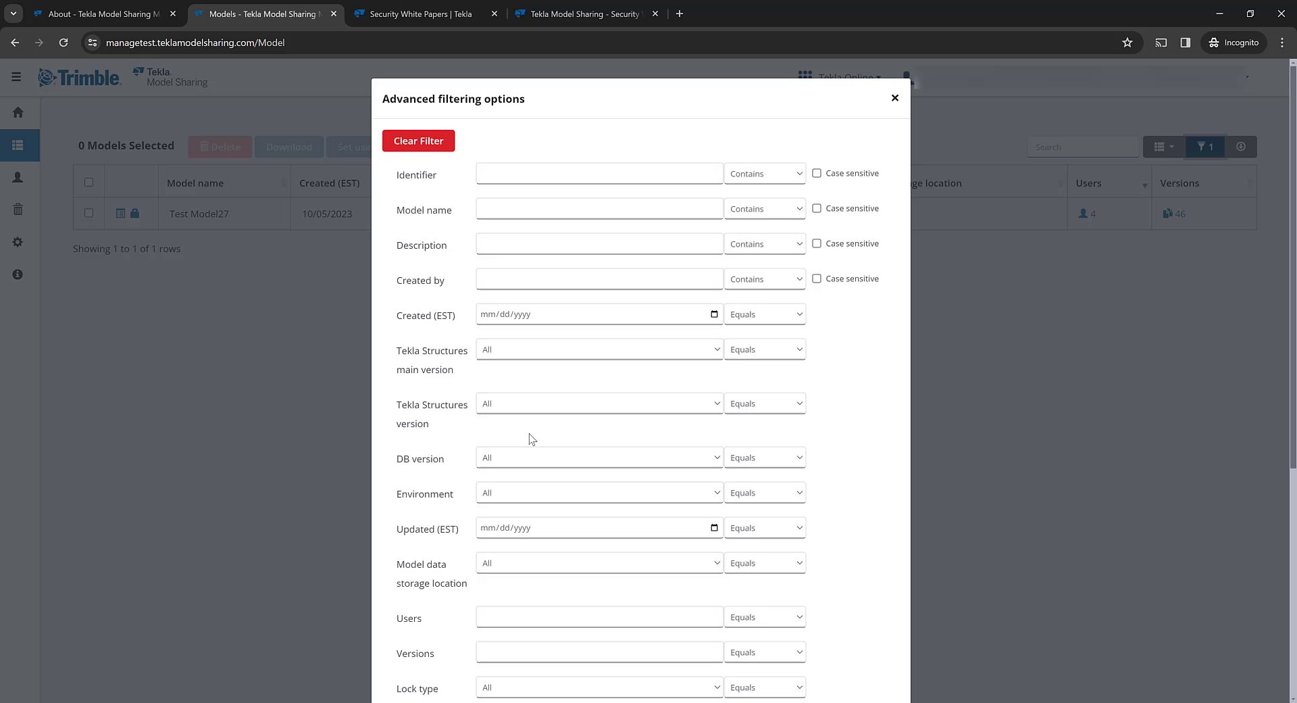
{"action": "scroll", "coordinate": [513, 428], "scroll_direction": "down", "scroll_amount": 2}
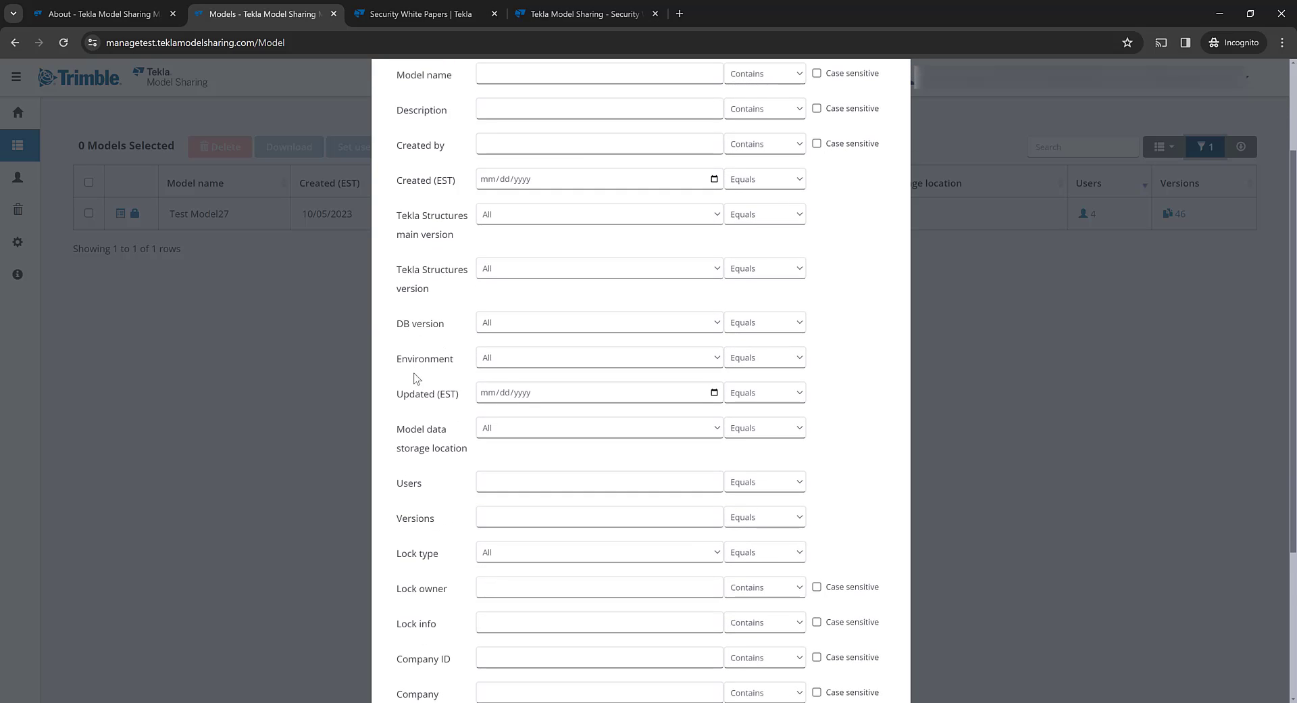
{"action": "scroll", "coordinate": [420, 406], "scroll_direction": "down", "scroll_amount": 3}
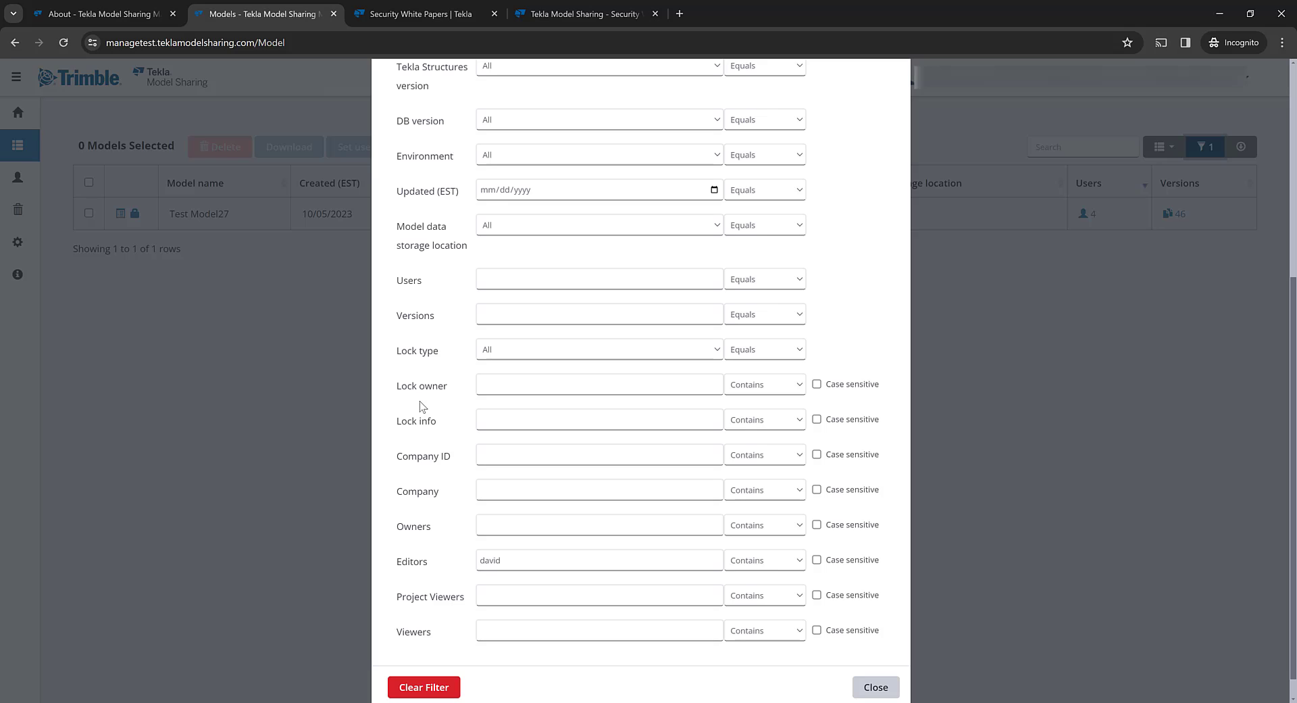
{"action": "left_click_drag", "start_coordinate": [527, 566], "coordinate": [449, 570]}
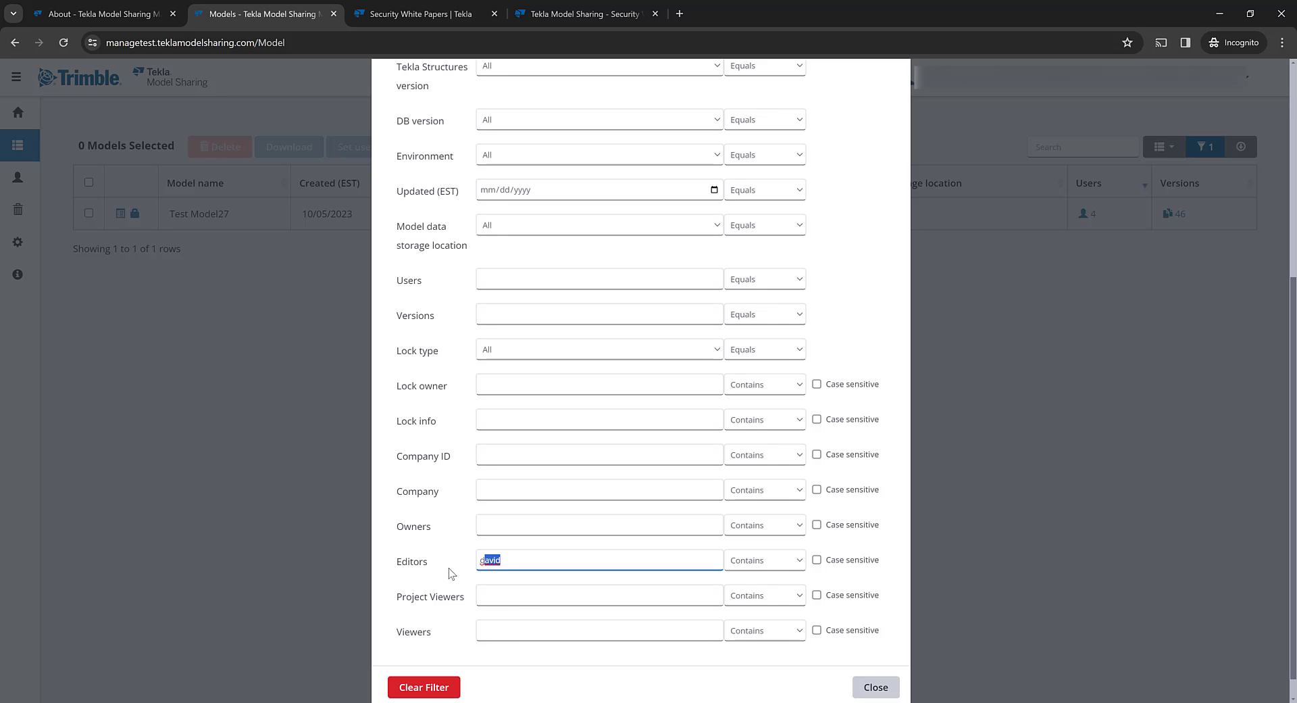
{"action": "key", "text": "BackSpace"}
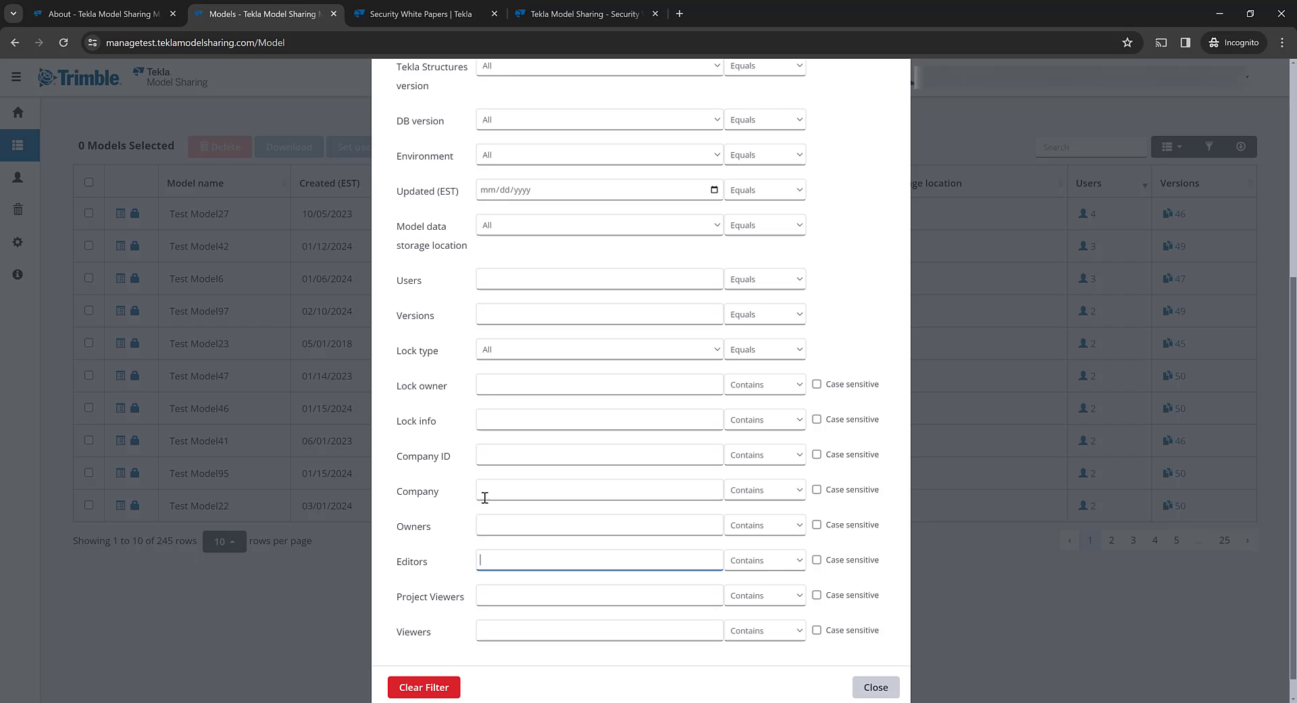
{"action": "left_click", "coordinate": [511, 523]}
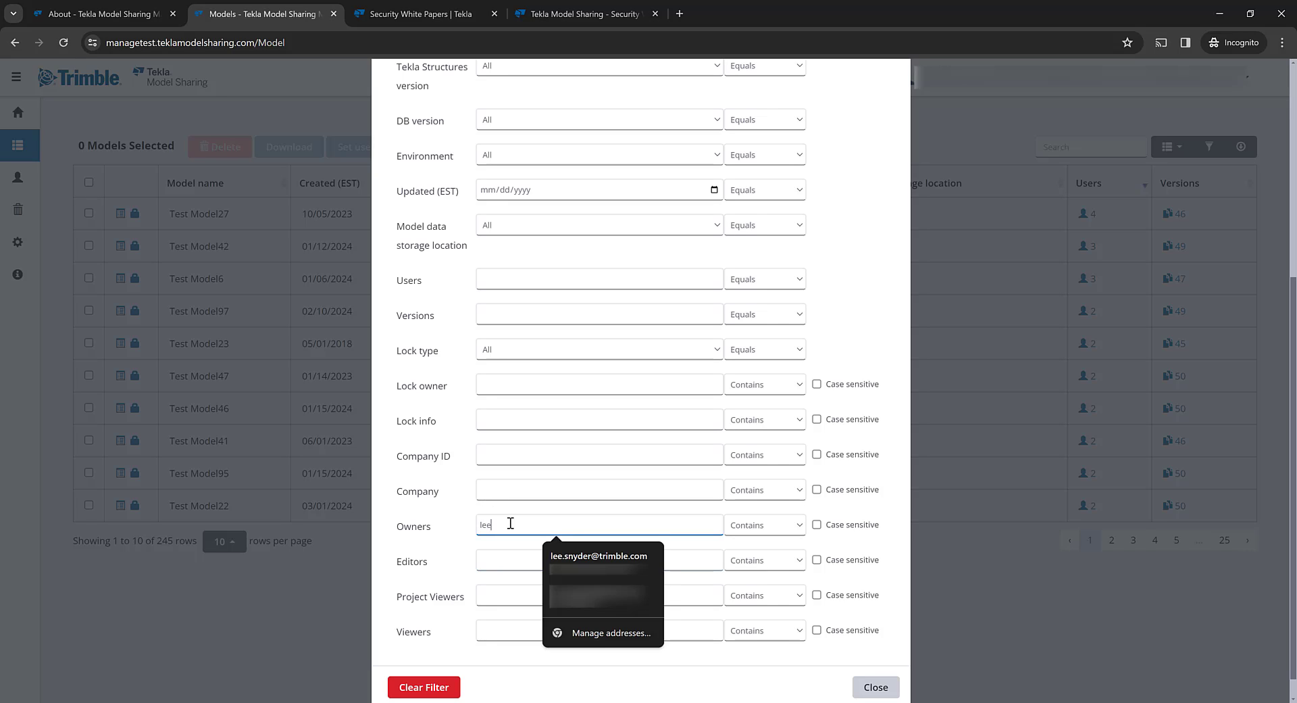
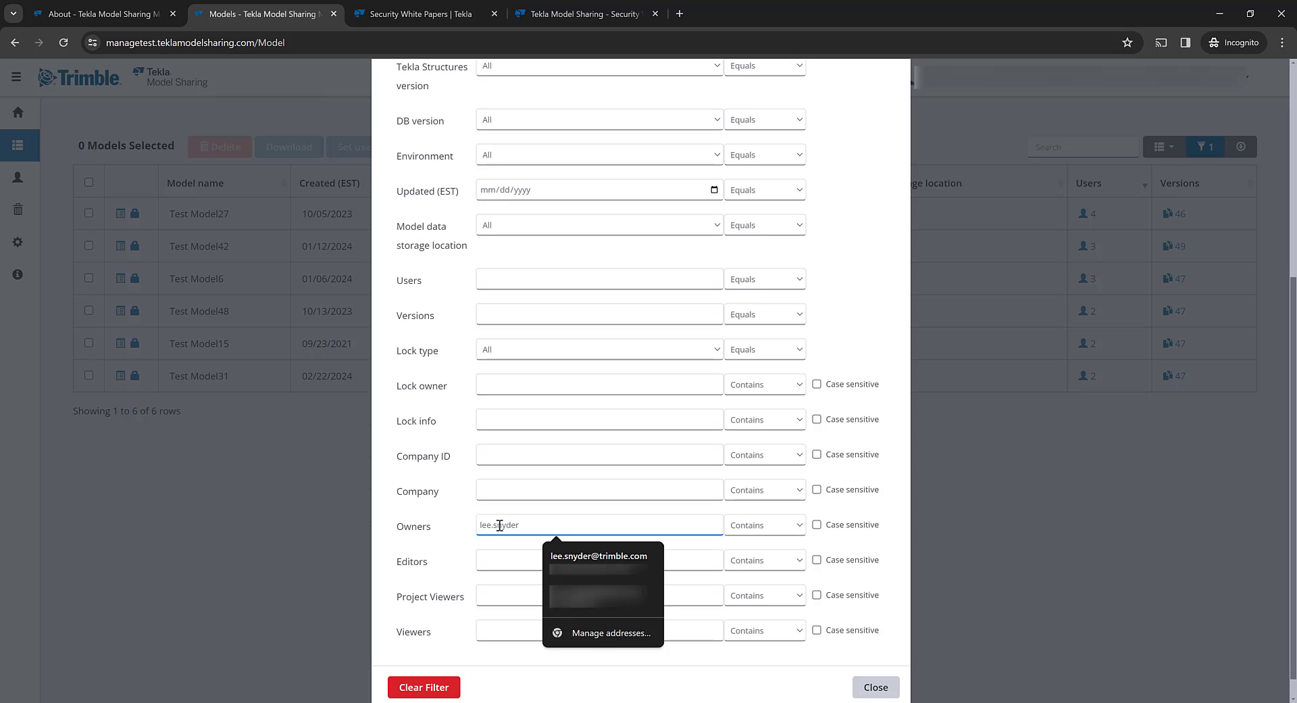
- Add a Tekla Structures version 2024 filter, narrowing the table to Test Model42
{"action": "scroll", "coordinate": [521, 362], "scroll_direction": "up", "scroll_amount": 1}
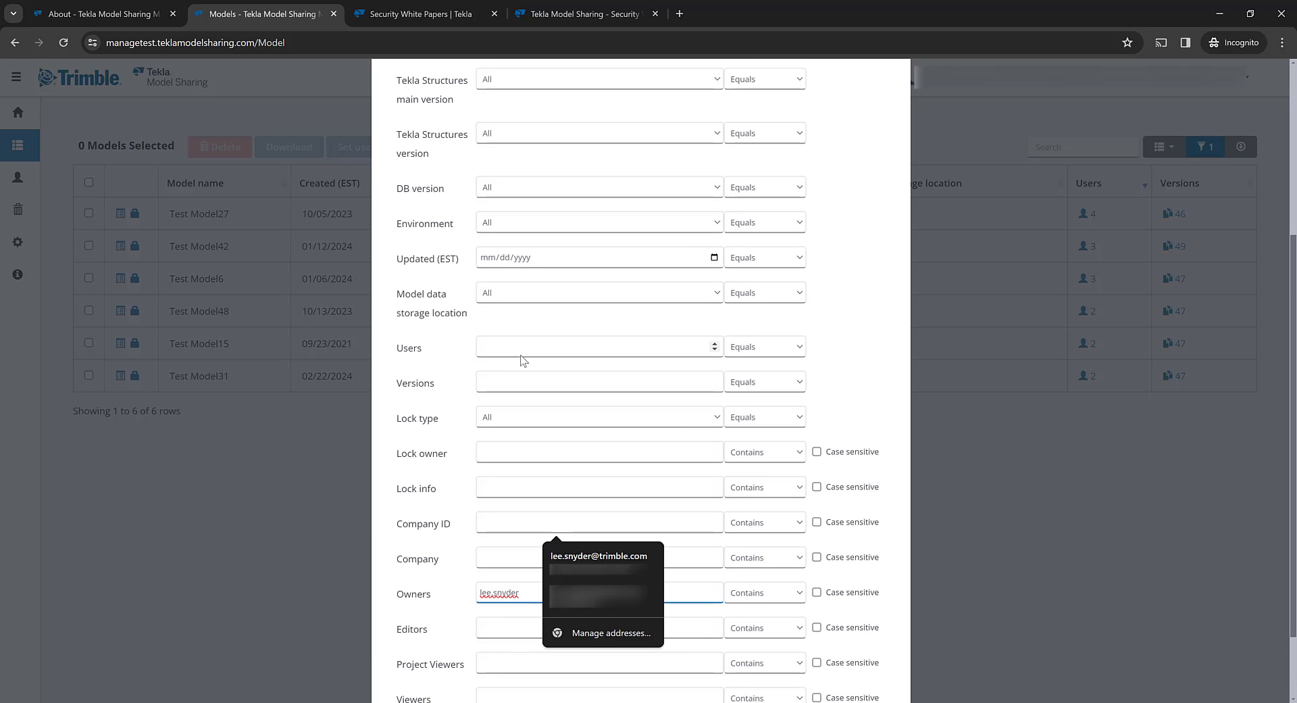
{"action": "scroll", "coordinate": [551, 280], "scroll_direction": "up", "scroll_amount": 1}
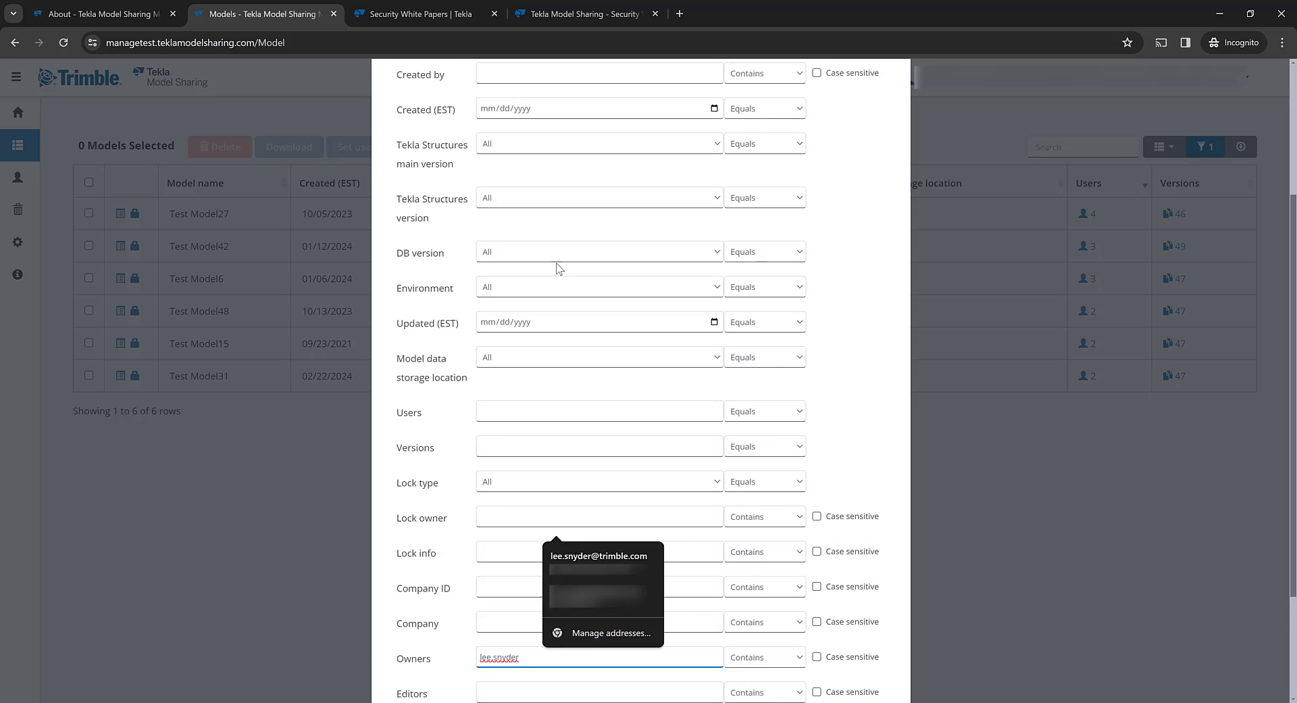
{"action": "left_click", "coordinate": [679, 202]}
{"action": "left_click", "coordinate": [516, 230]}
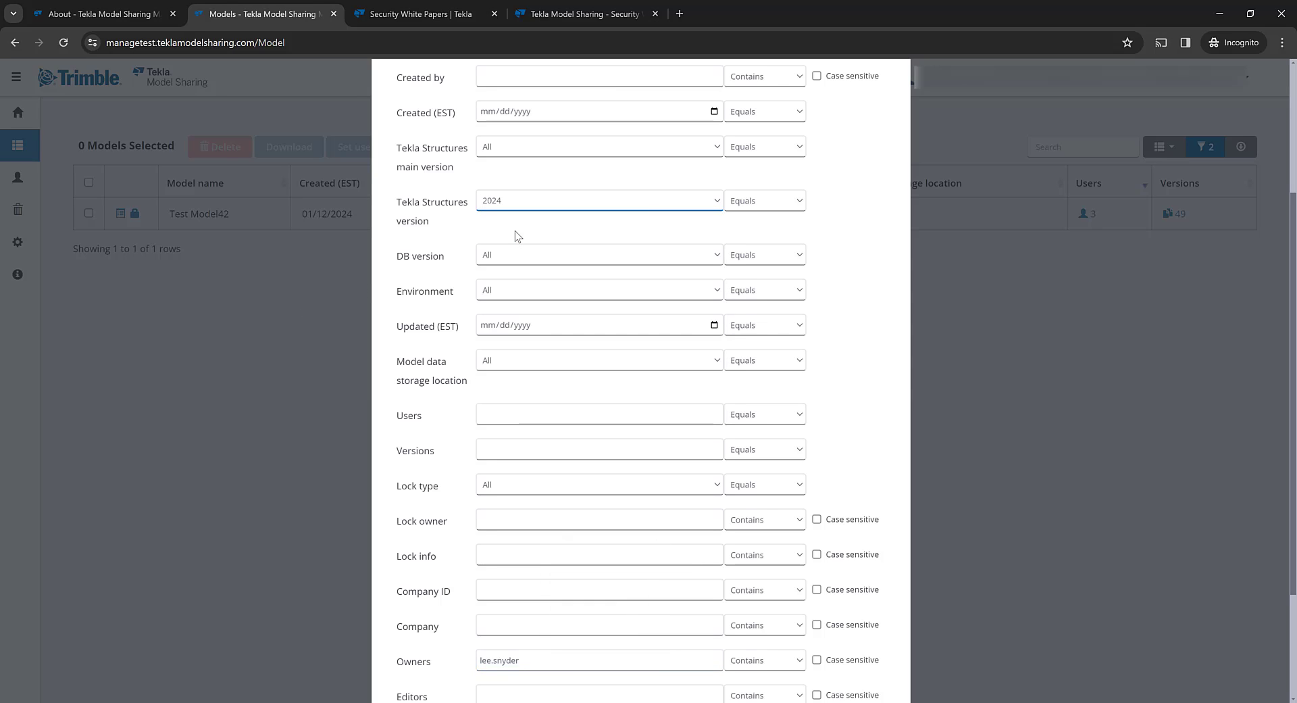
{"action": "scroll", "coordinate": [651, 363], "scroll_direction": "down", "scroll_amount": 3}
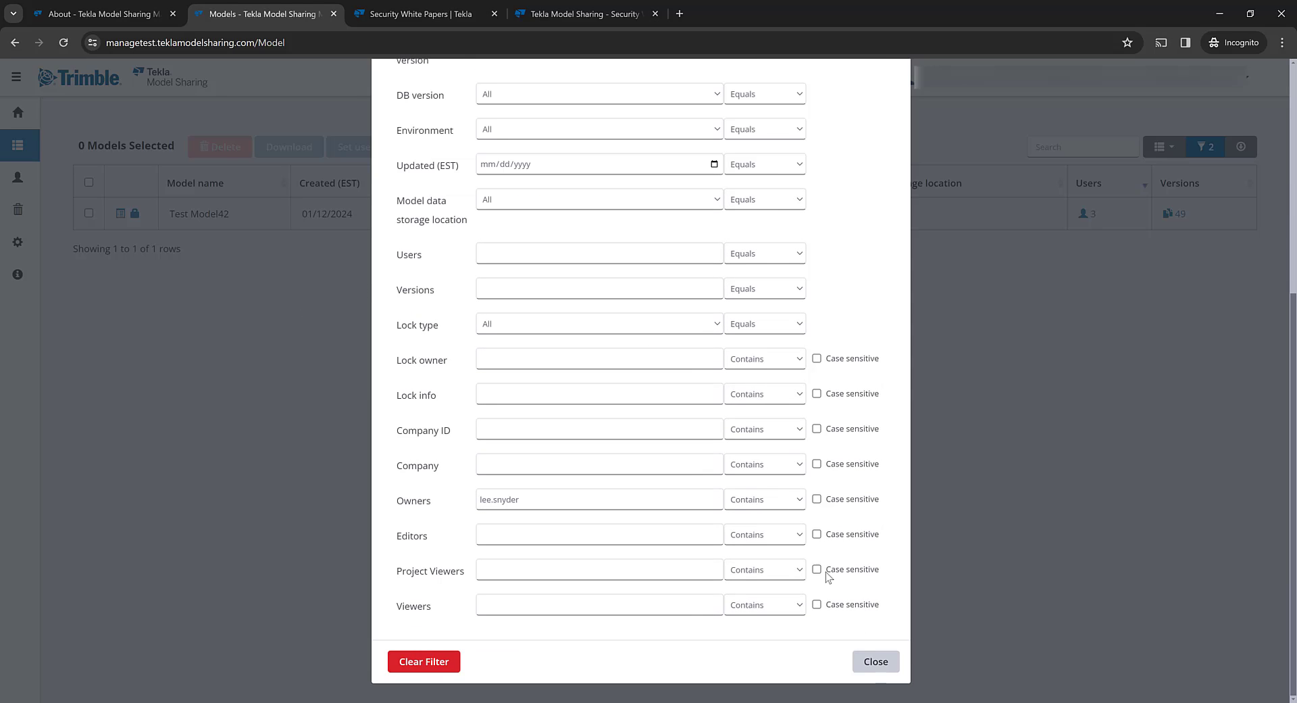
{"action": "left_click", "coordinate": [876, 662]}
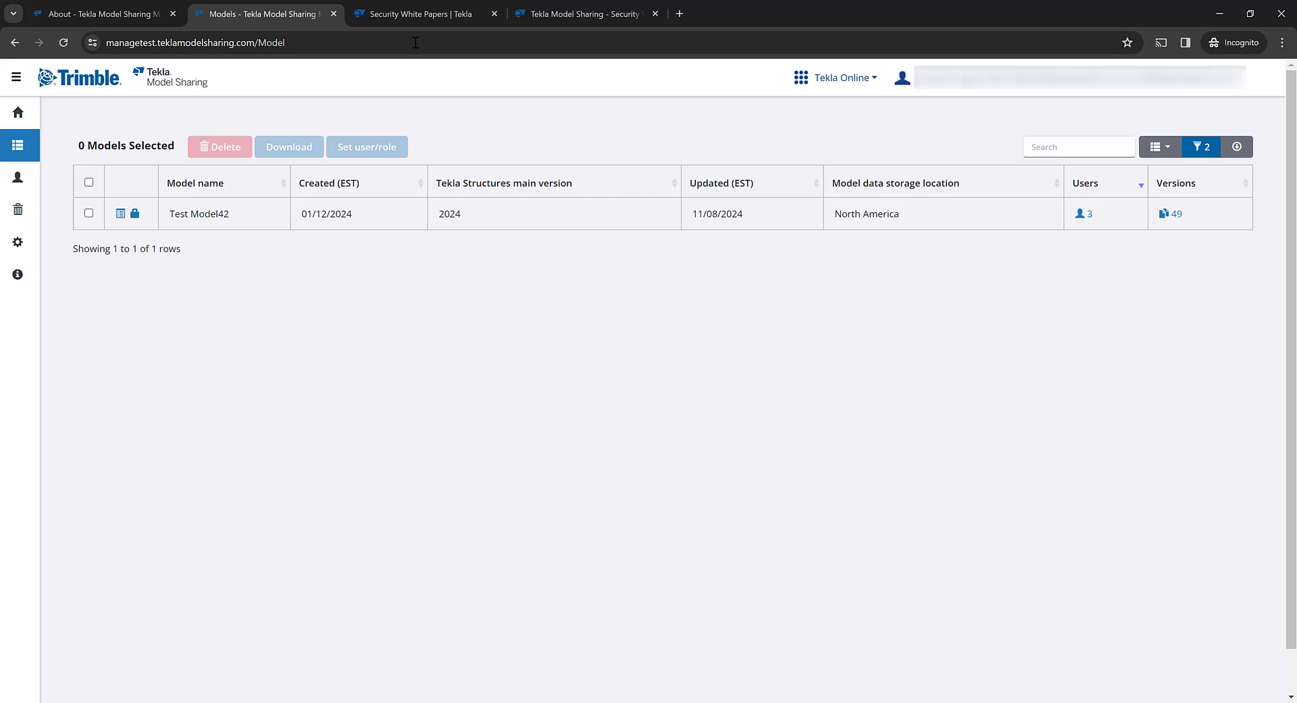
- Switch to the Security White Papers | Tekla tab showing the Model Sharing Security Whitepaper v.1.7
{"action": "left_click", "coordinate": [418, 15]}
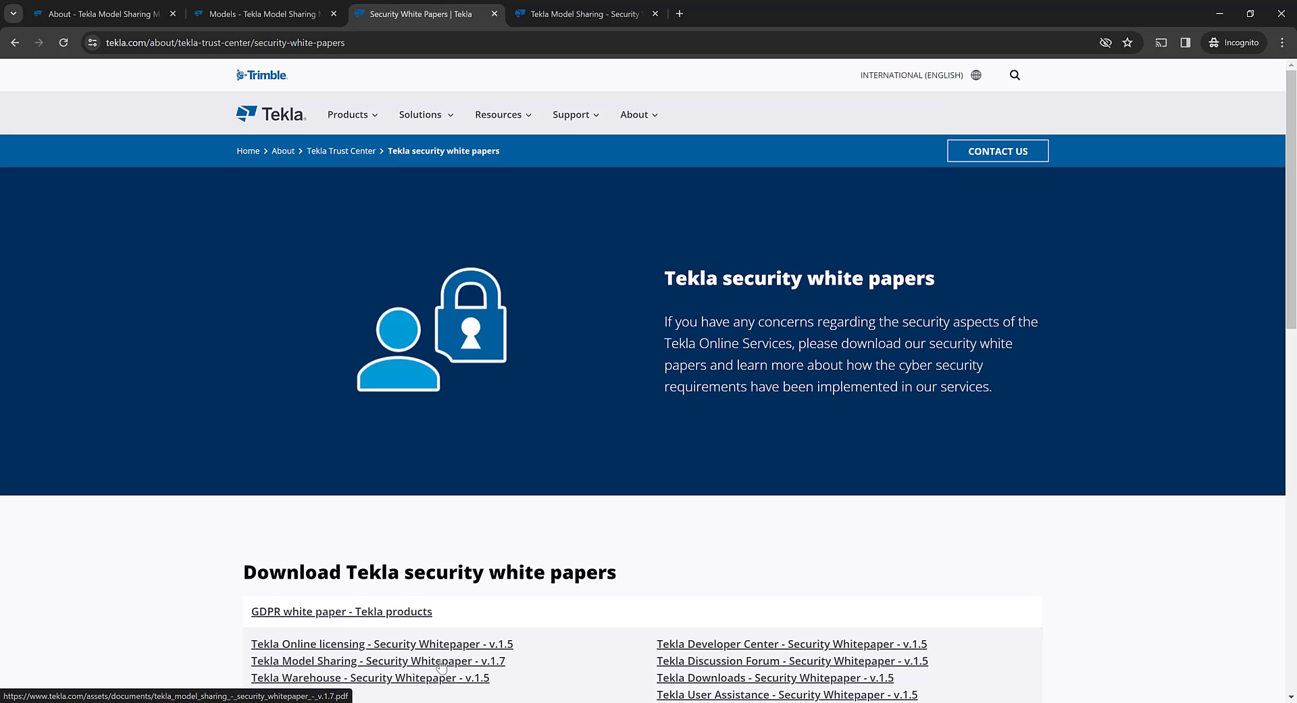
- Show page 6 of the Security Whitepaper v.1.7 on data center geographical locations
{"action": "left_click", "coordinate": [581, 14]}
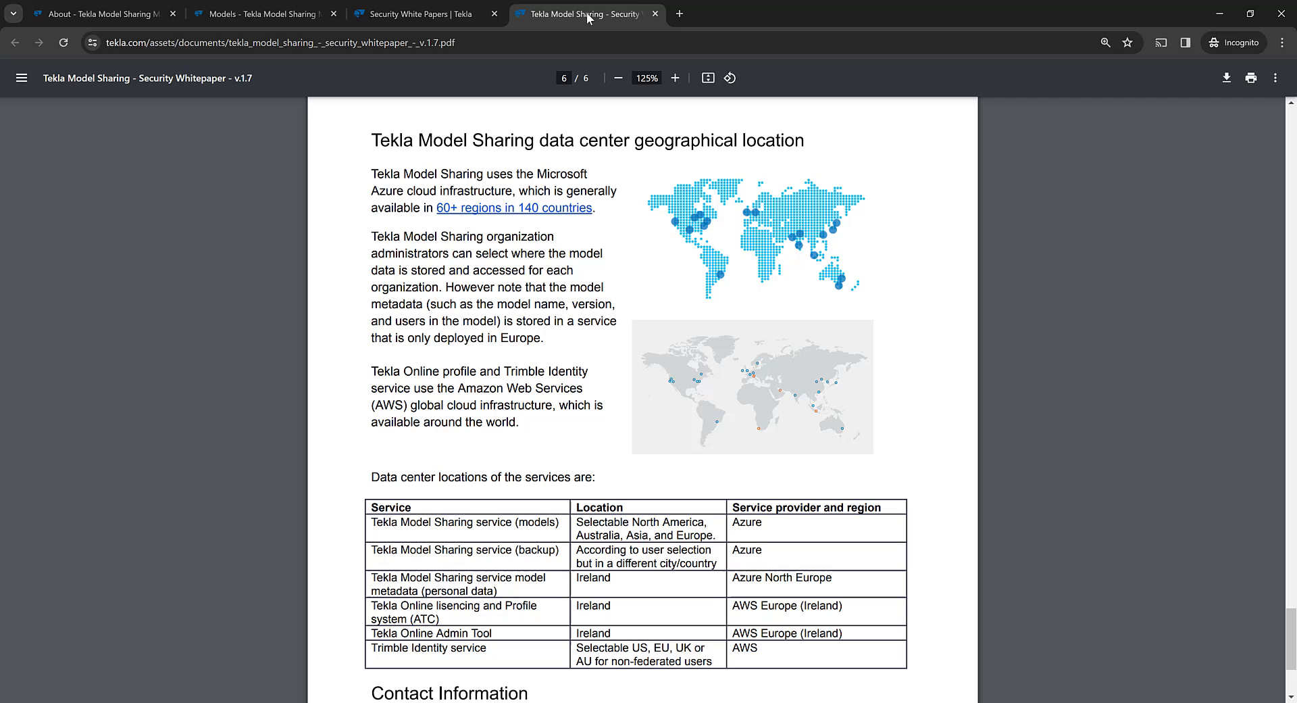